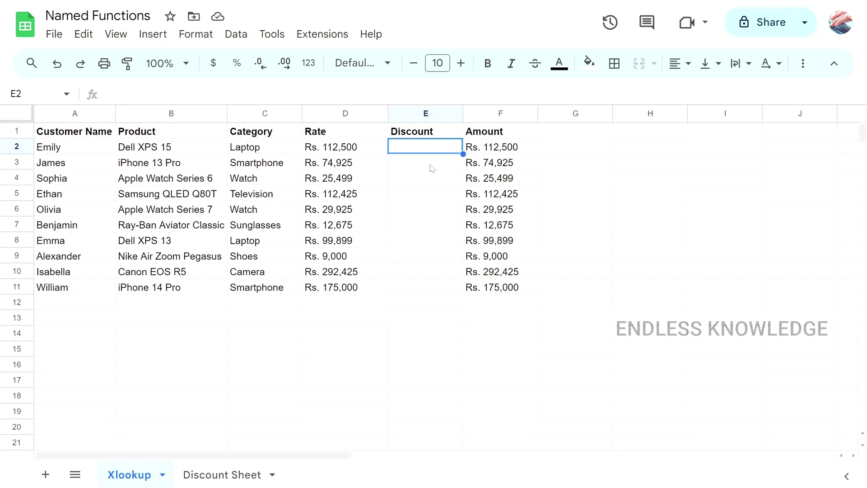
Step: Enter the formula =D2*10% in the Discount cell E2 and decline the suggested autofill
left_click(363, 151)
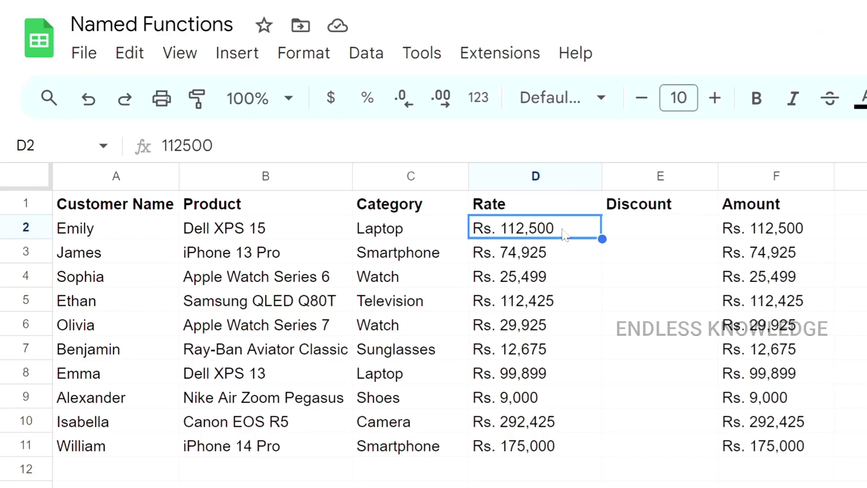
left_click(641, 227)
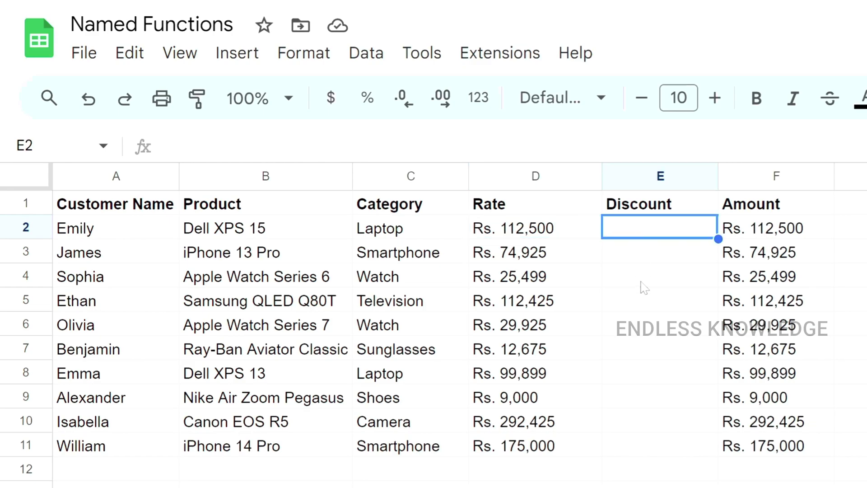
type("=")
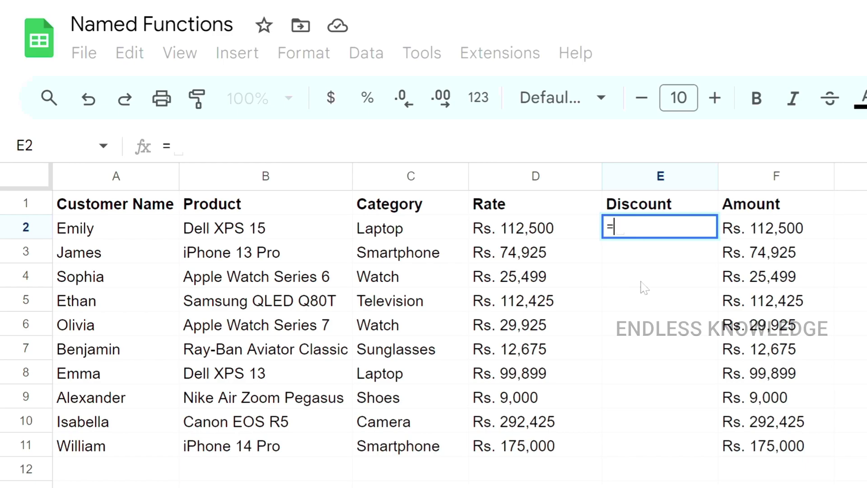
left_click(574, 232)
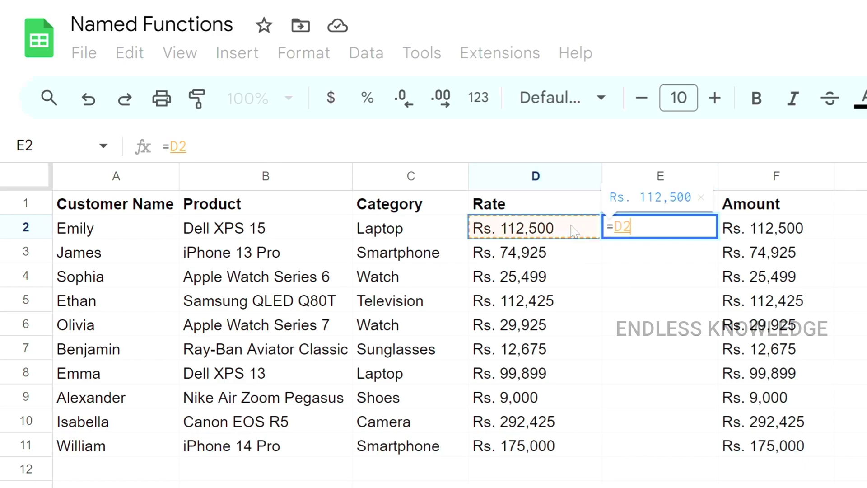
type("*10")
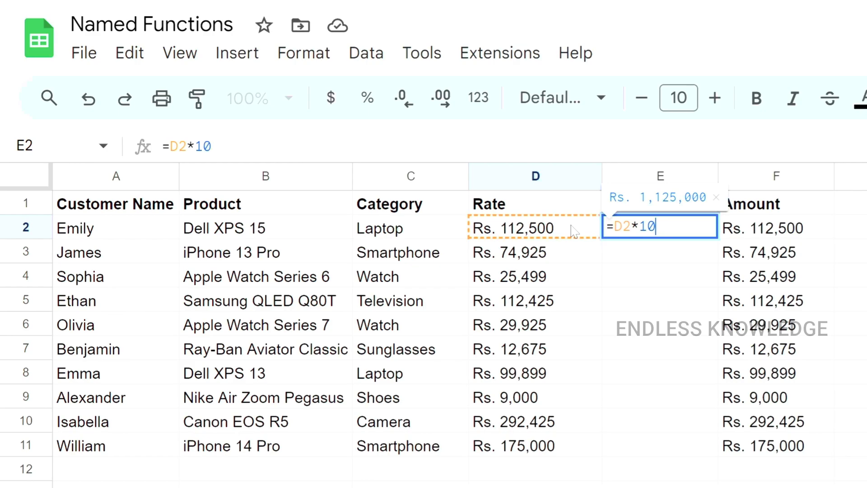
type("%")
key("Return")
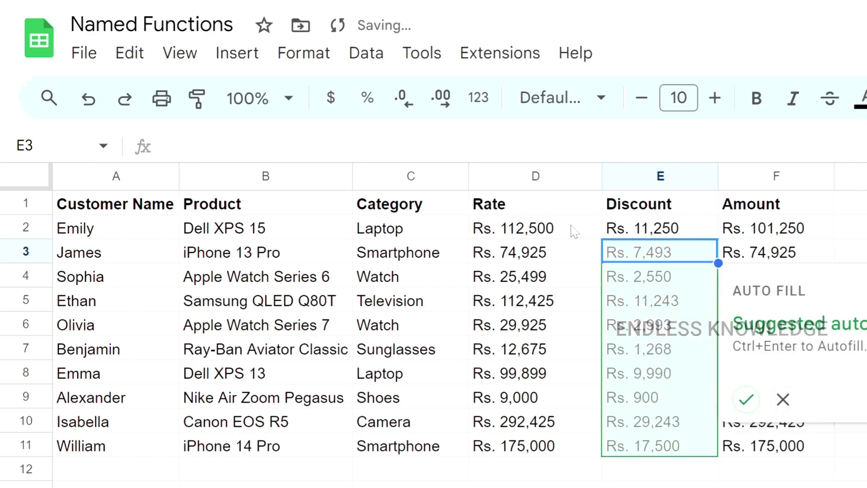
left_click(783, 399)
Step: Review the discount formula in E2 and start defining a new named function from that cell
left_click(664, 231)
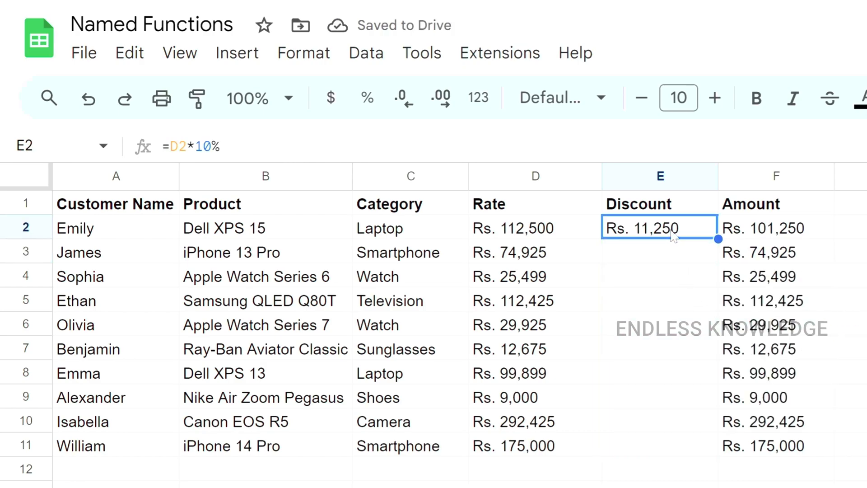
double_click(668, 231)
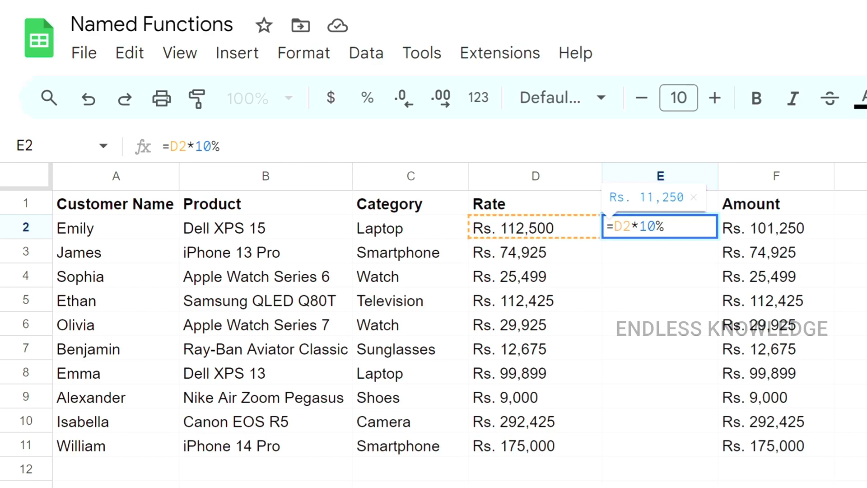
key("Escape")
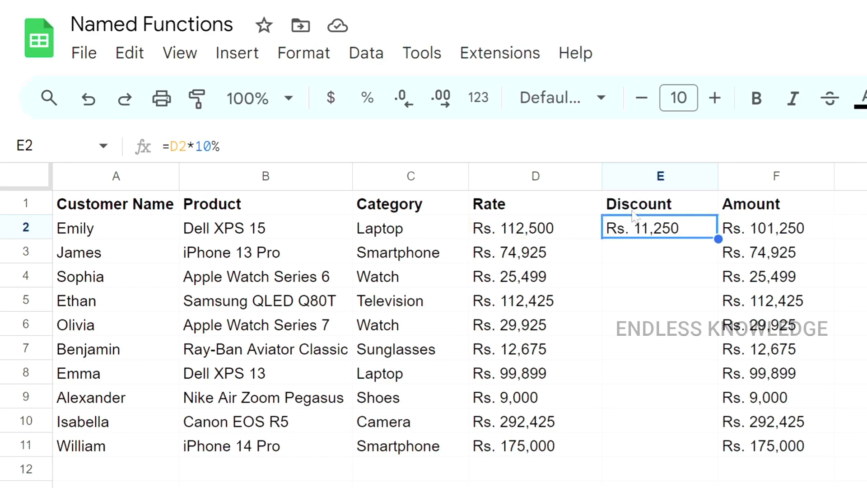
left_click(387, 63)
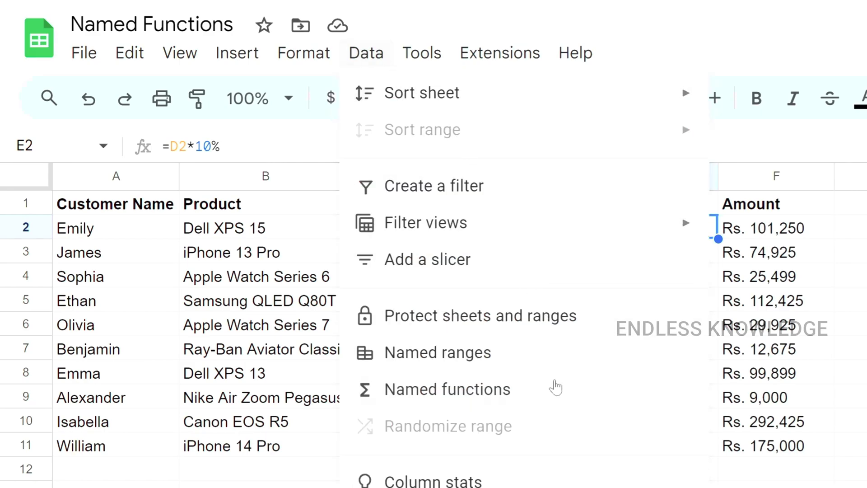
left_click(679, 228)
right_click(679, 228)
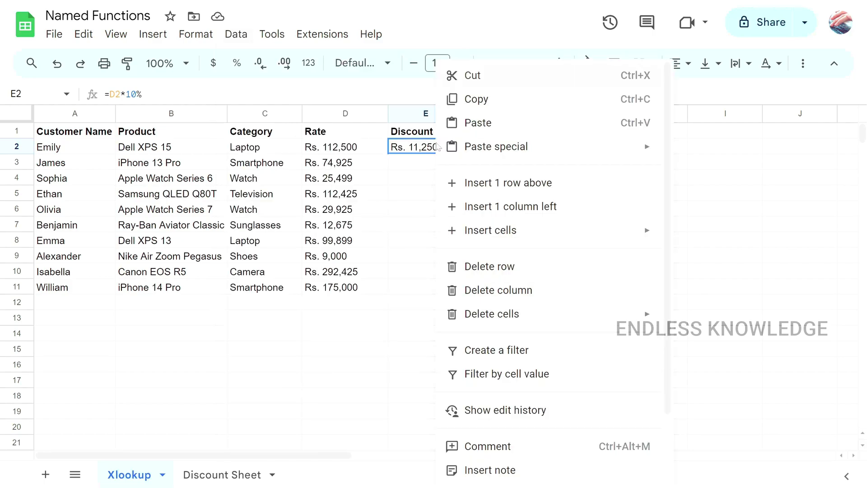
scroll(502, 149, "down", 3)
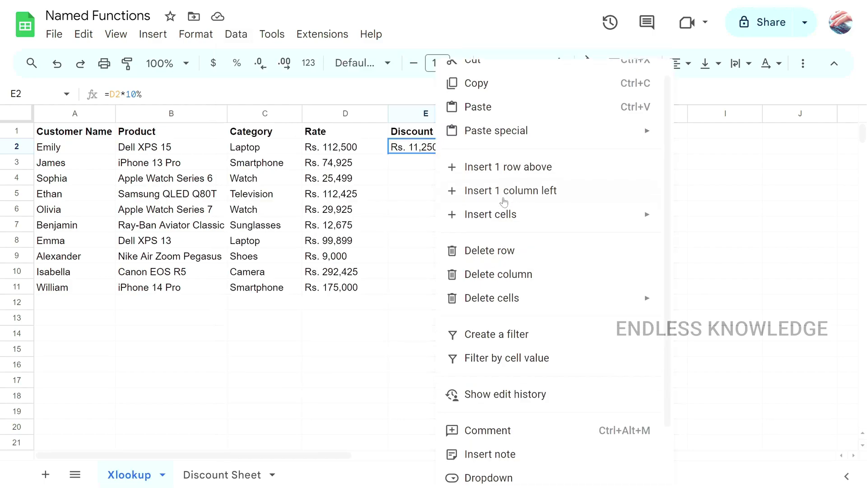
mouse_move(503, 471)
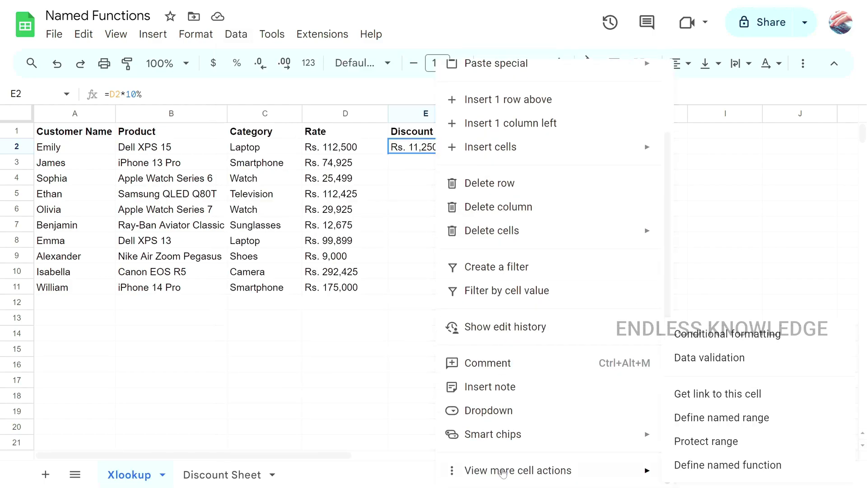
left_click(693, 465)
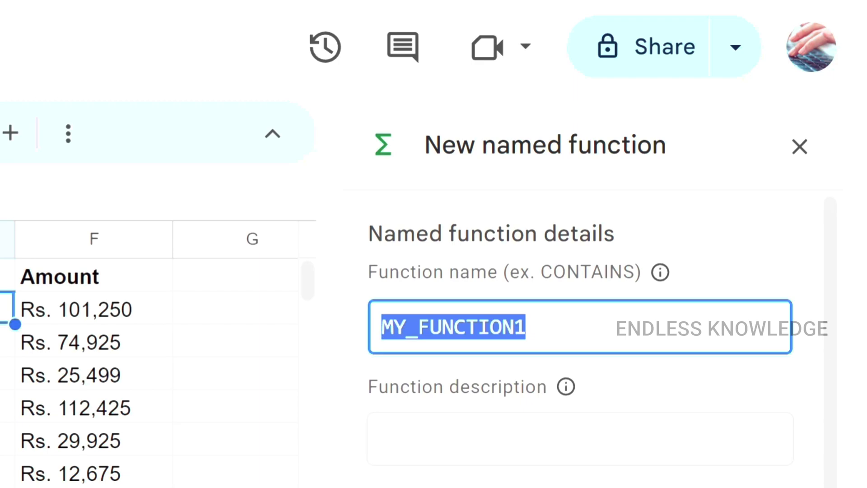
Step: Name the function TEN_DIS and enter the description "This function will only provide a discount of 10%."
left_click_drag(537, 328, 357, 341)
left_click(418, 326)
key("shift+Left")
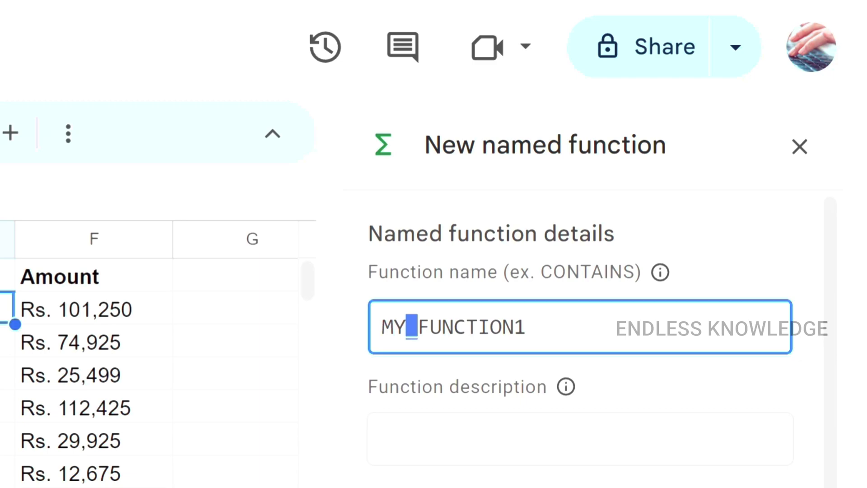
key("ctrl+a")
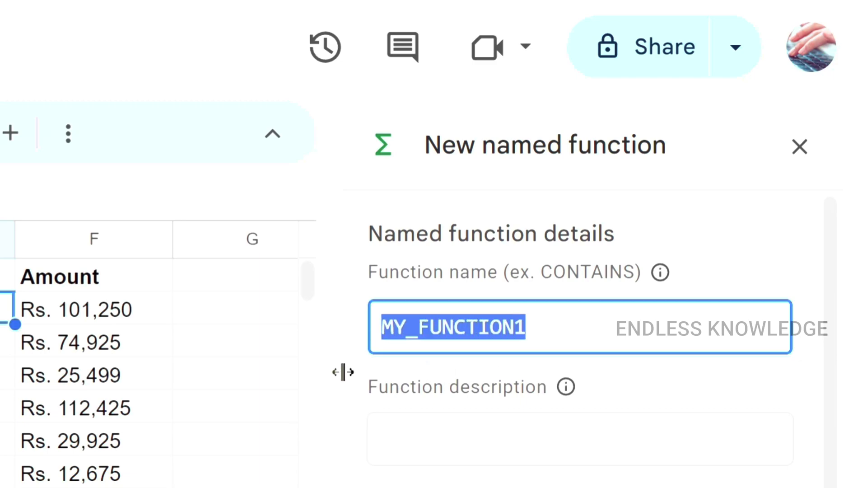
type("TEN")
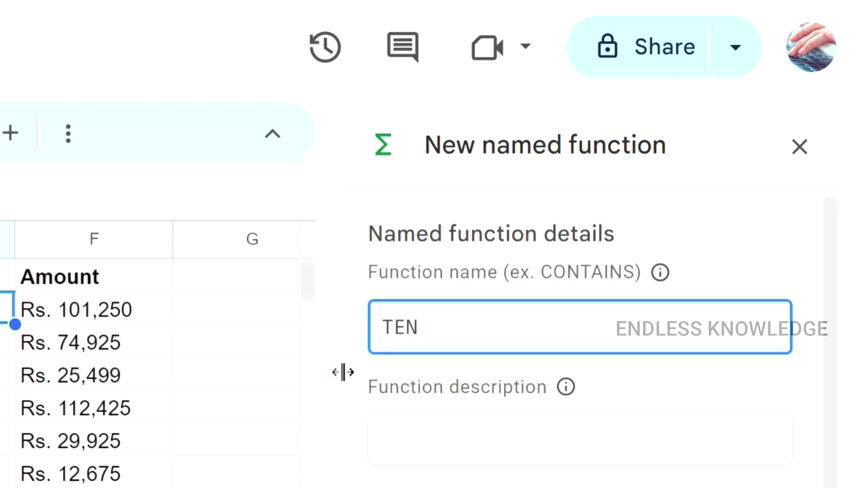
type("_DOS")
key("BackSpace")
key("BackSpace")
type("IS")
left_click(436, 453)
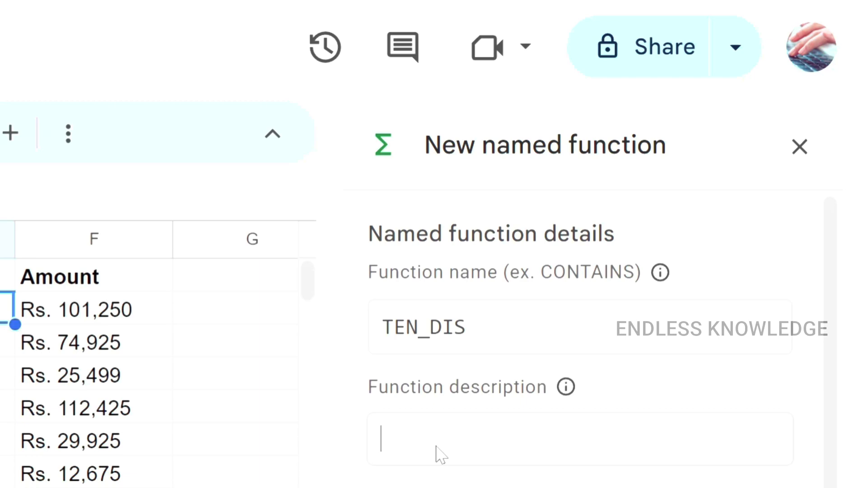
type("This function will only provide a discount of 10%.")
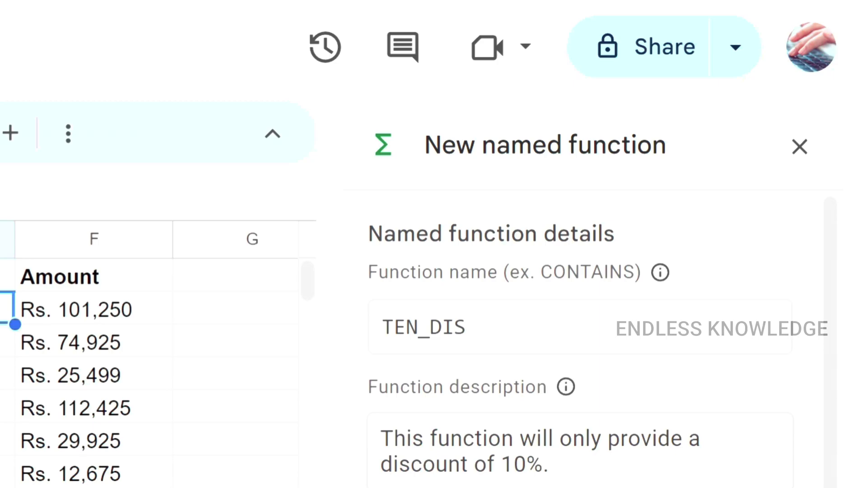
Step: Replace the D2 reference in the function's formula definition with the argument placeholder cell
scroll(652, 219, "down", 2)
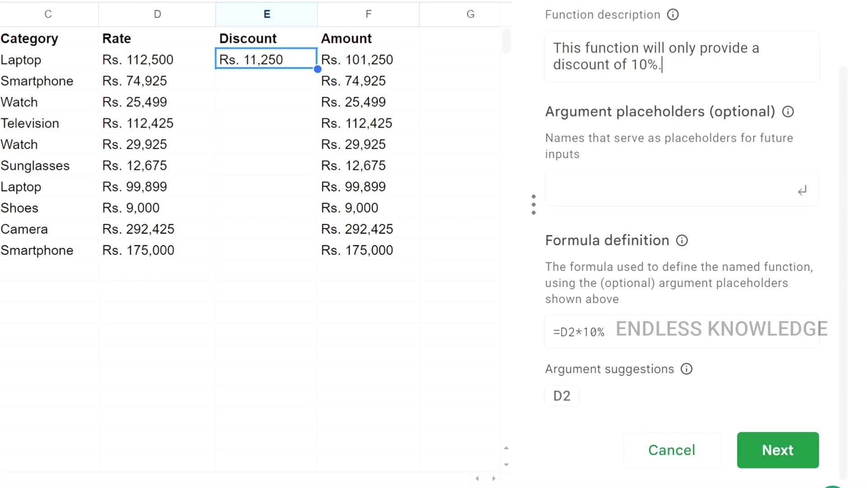
left_click(606, 332)
left_click_drag(606, 332, 551, 332)
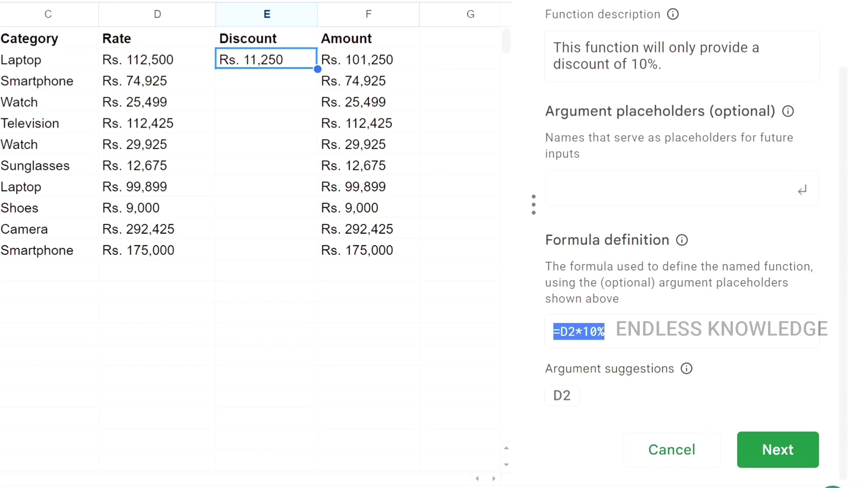
left_click(570, 399)
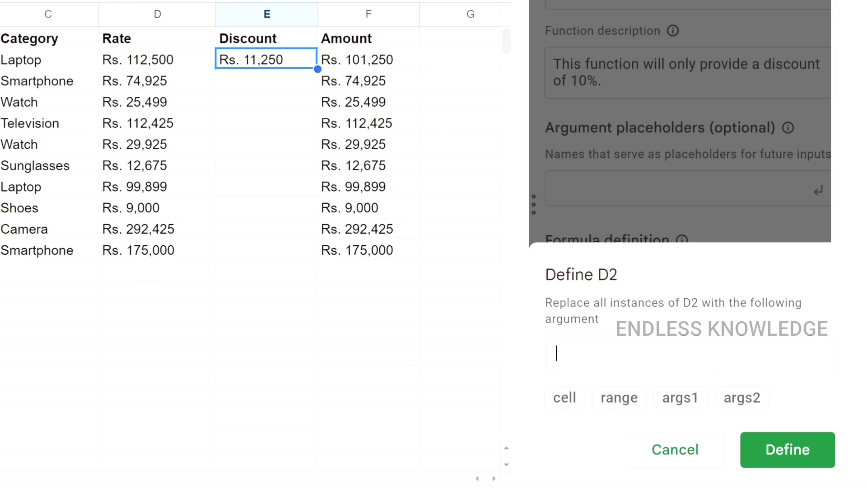
left_click(573, 399)
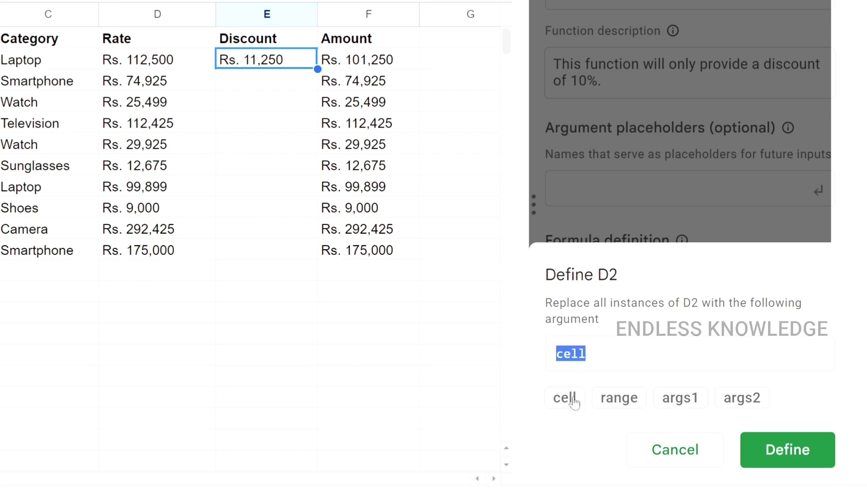
left_click(770, 449)
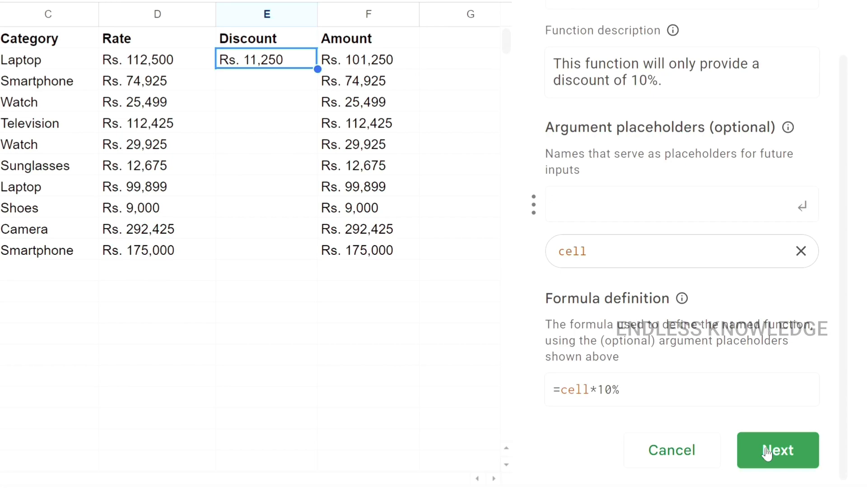
Step: Create the TEN_DIS function without additional argument details and close the named functions sidebar
left_click(766, 451)
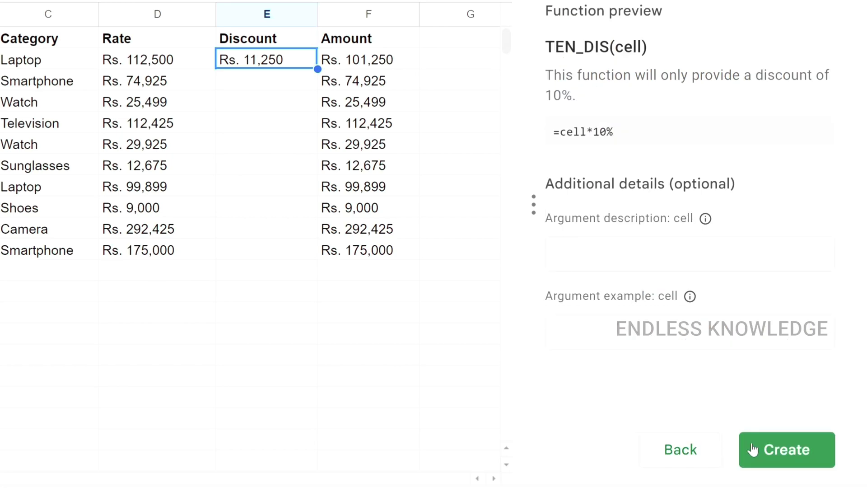
left_click(777, 456)
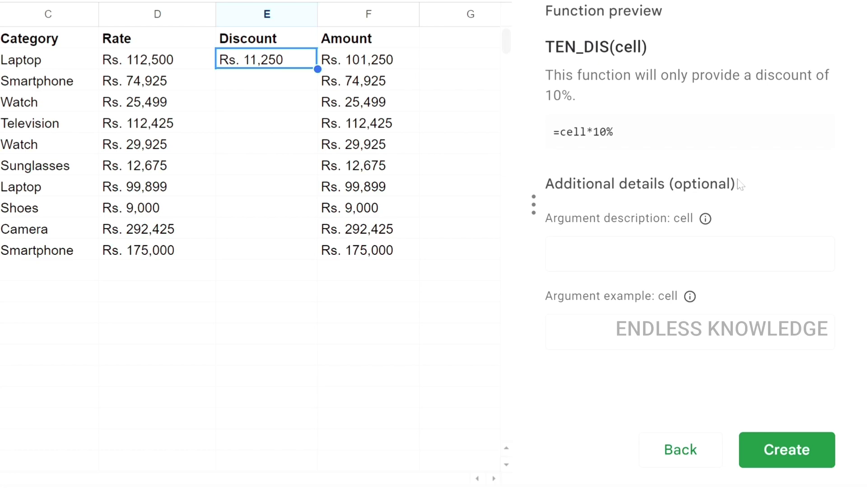
left_click(759, 444)
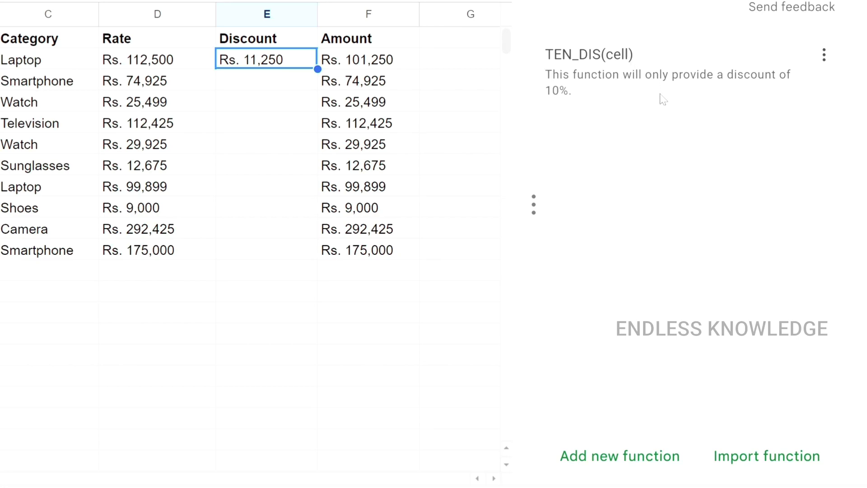
left_click(831, 1)
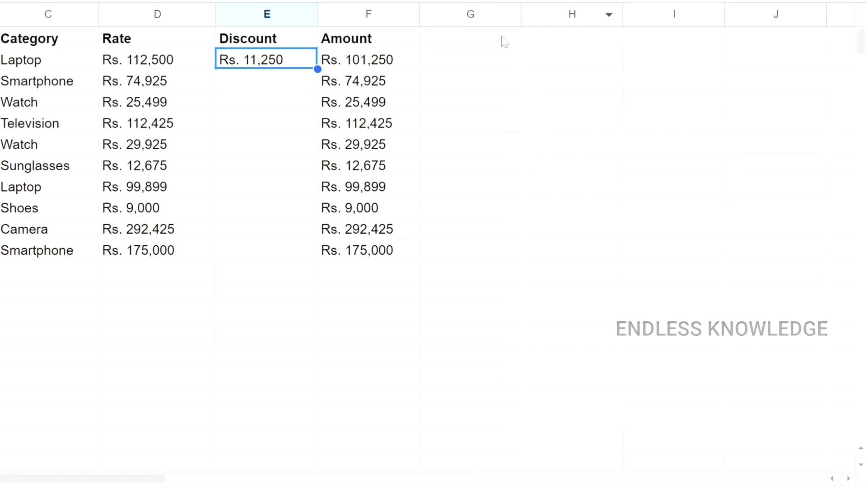
Step: Replace the contents of E2 with the named function formula =TEN_DIS(D2)
left_click(293, 74)
left_click(289, 67)
key("Delete")
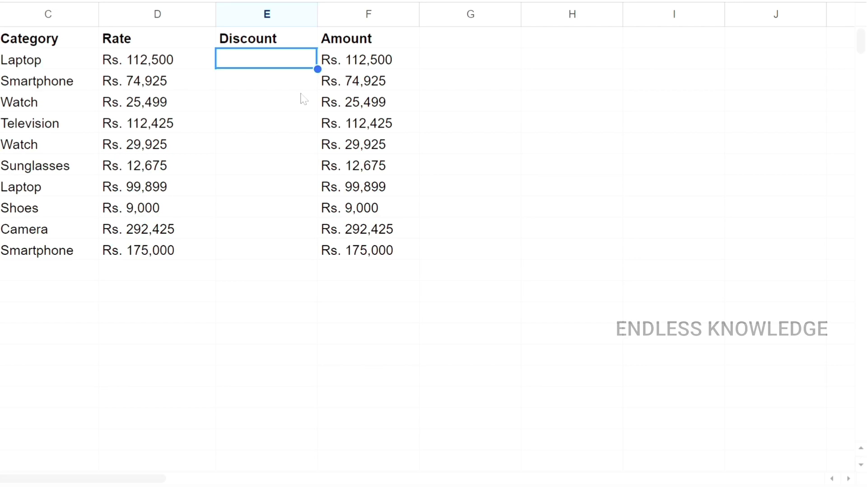
type("=")
type("te")
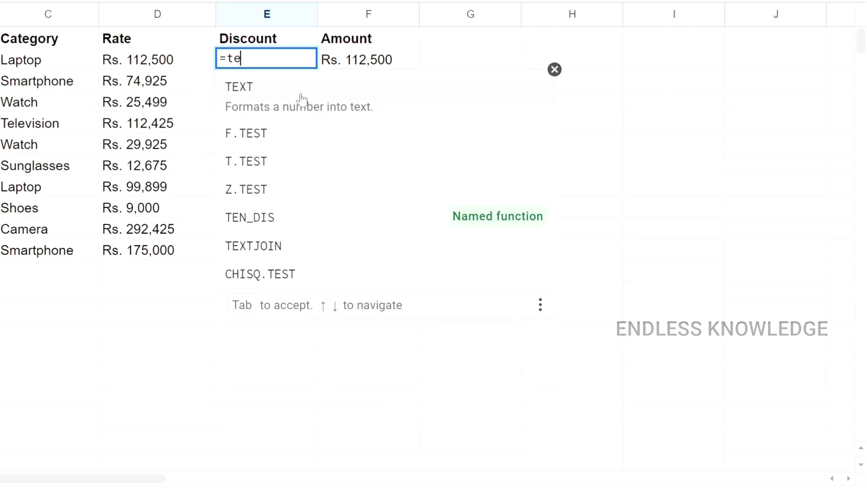
type("n")
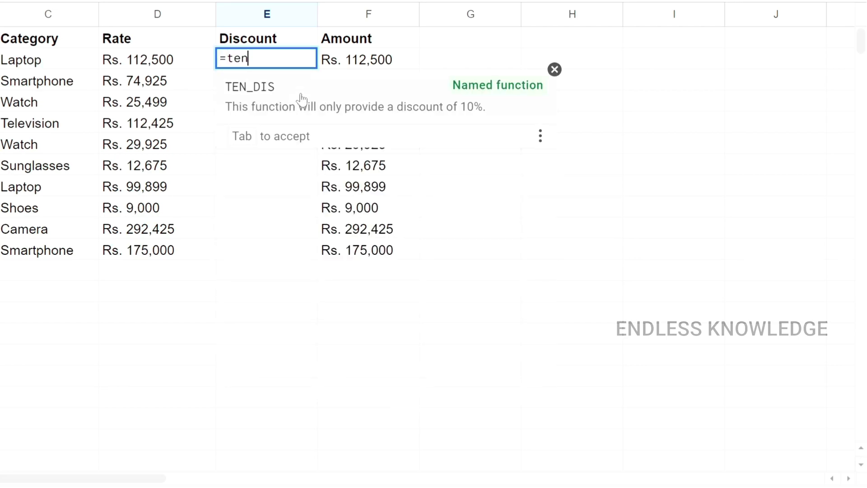
key("Tab")
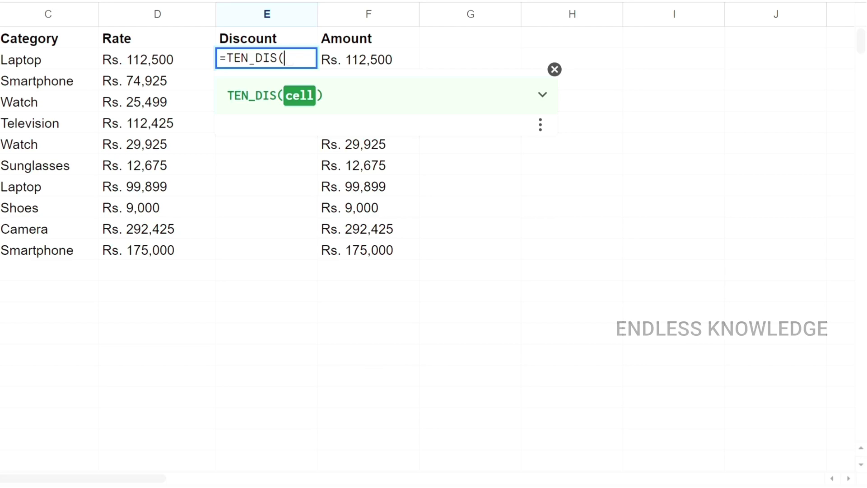
left_click(171, 64)
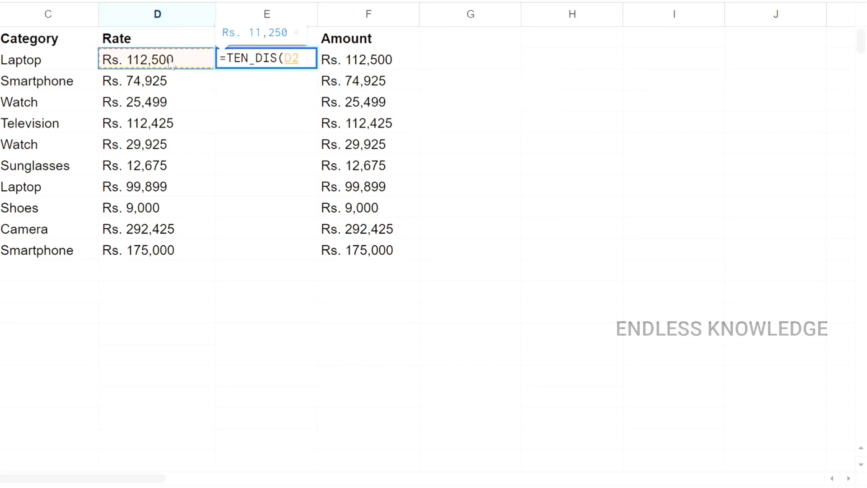
key("Return")
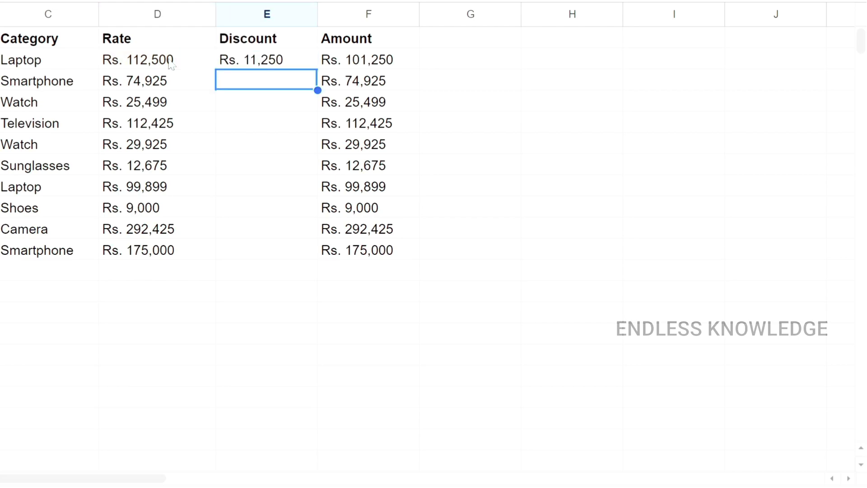
Step: Fill the TEN_DIS formula from E2 down through E11 in the Discount column
left_click(273, 62)
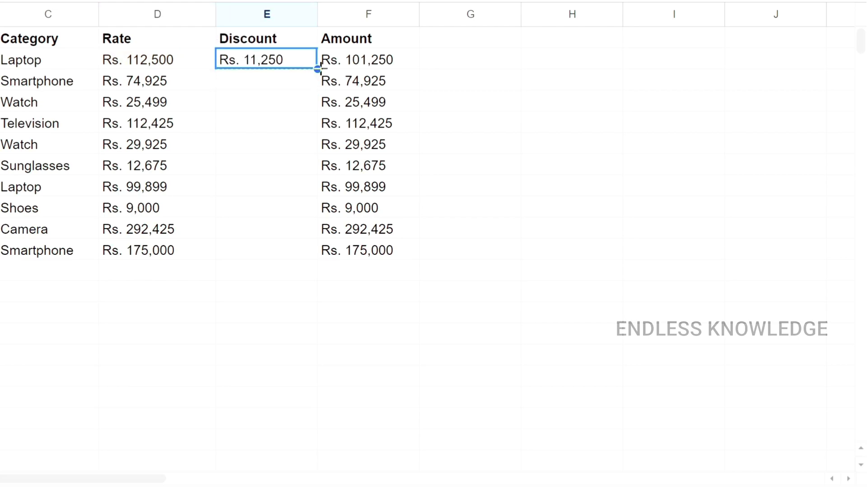
left_click_drag(318, 69, 316, 254)
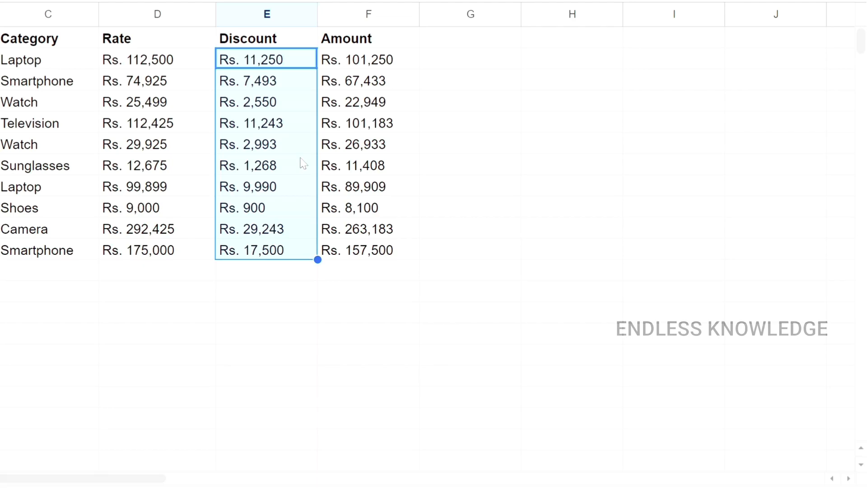
Step: Clear the discounts in E2:E11 and review the category percentages on the Discount Sheet
key("Delete")
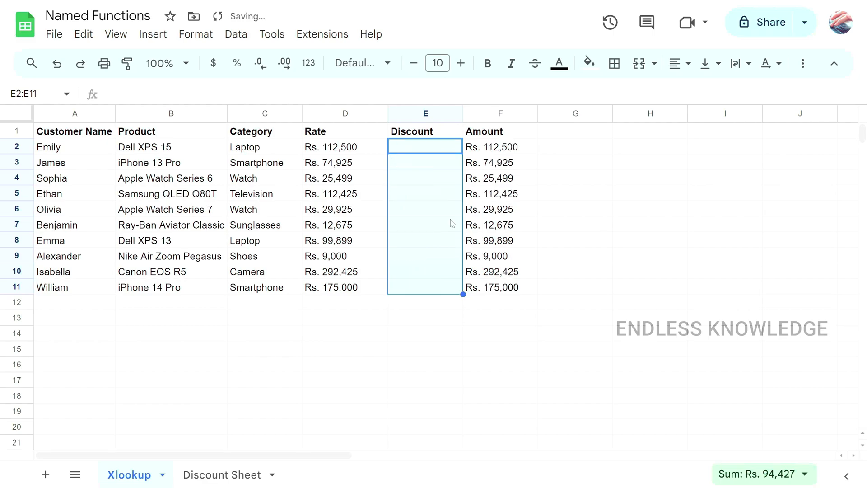
left_click(427, 147)
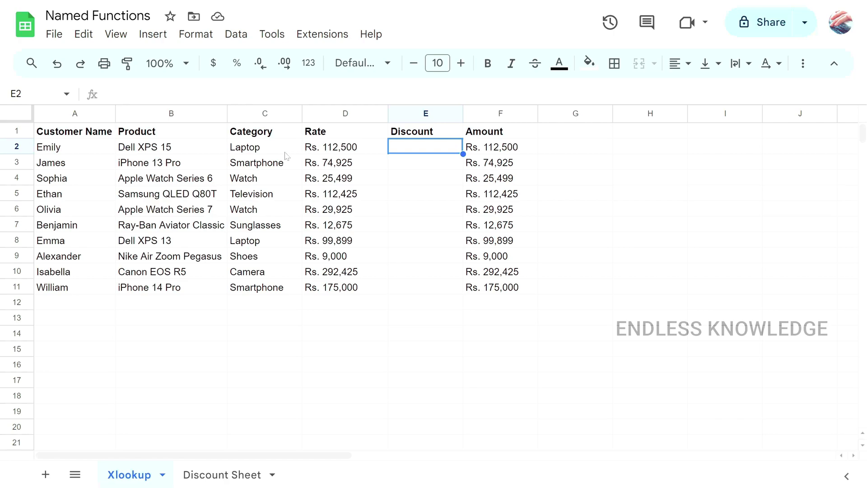
left_click(228, 476)
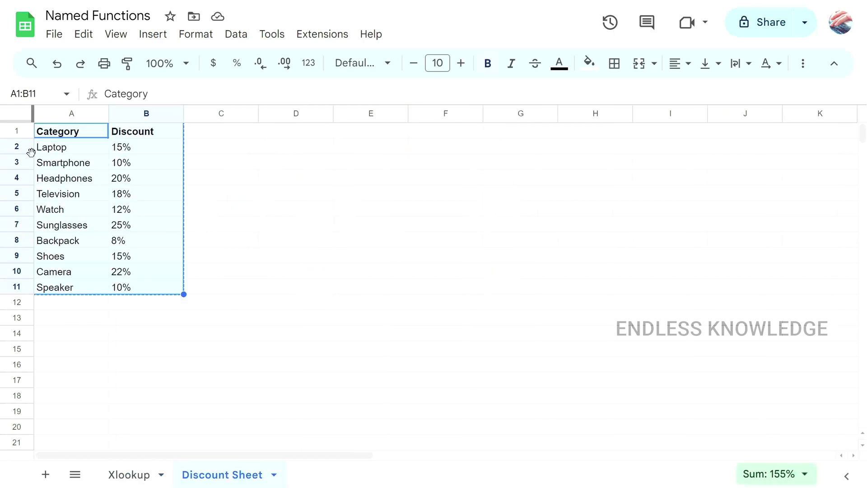
left_click(139, 152)
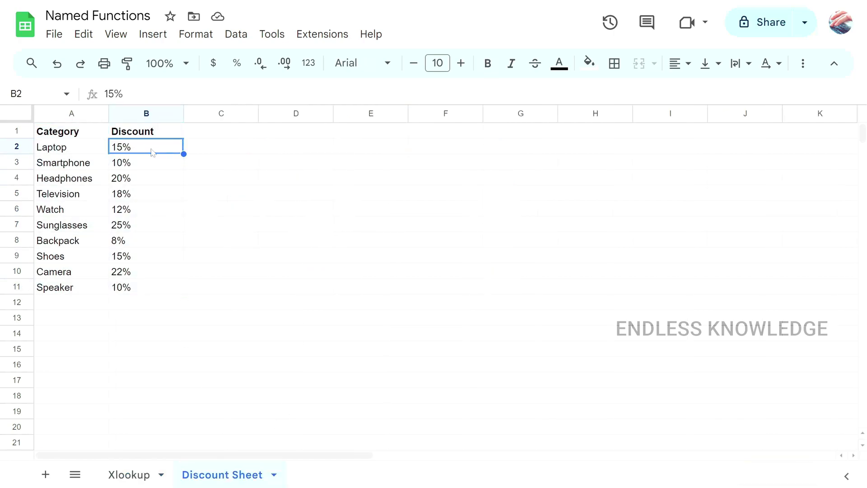
left_click(140, 477)
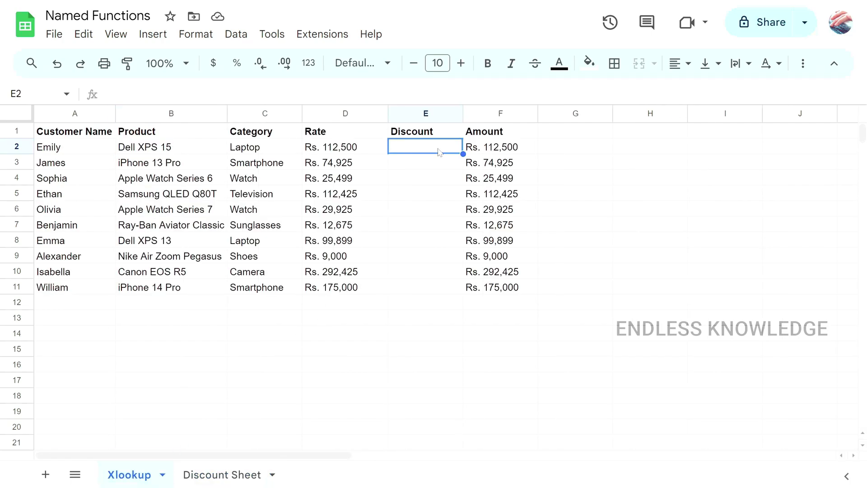
left_click(526, 151)
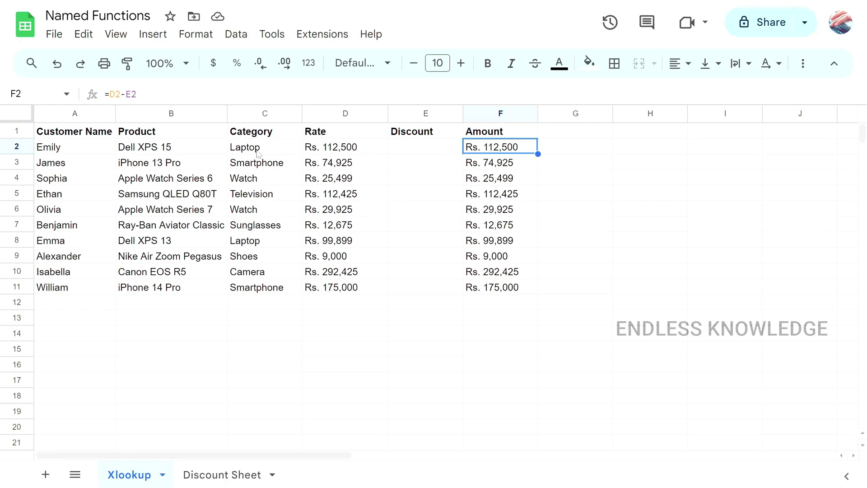
Step: Start an XLOOKUP formula in E2 with the category cell C2 as its search key
left_click(414, 149)
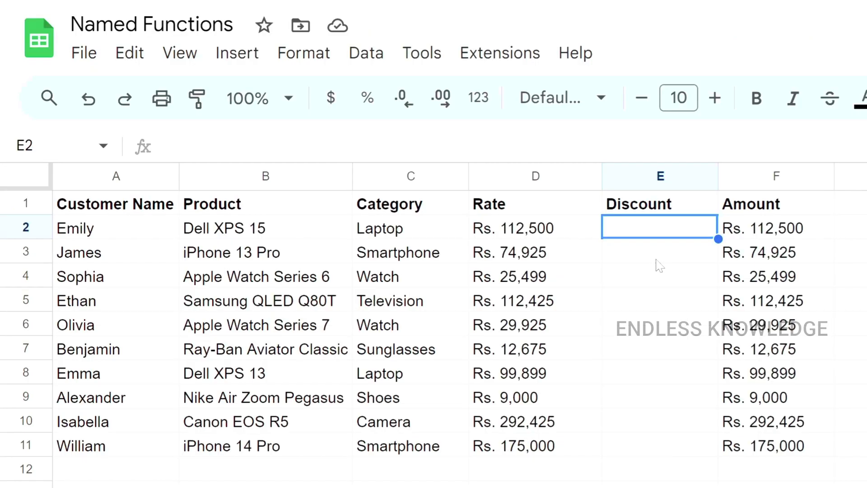
type("=xl")
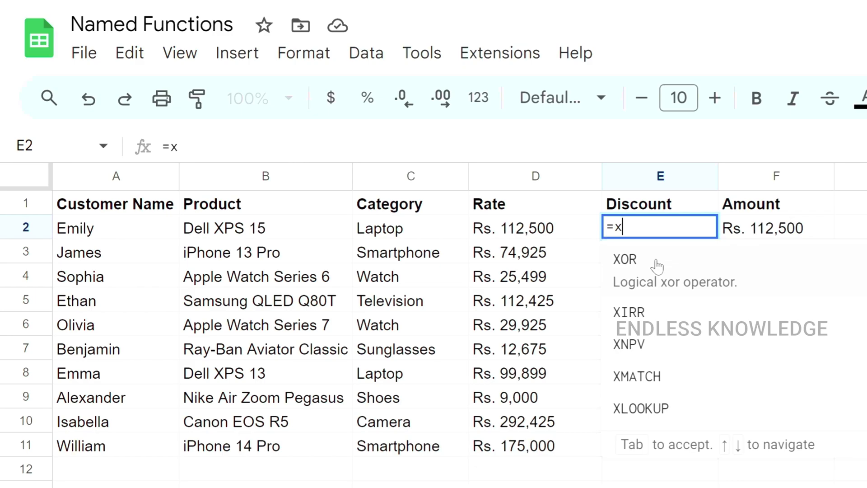
left_click(657, 266)
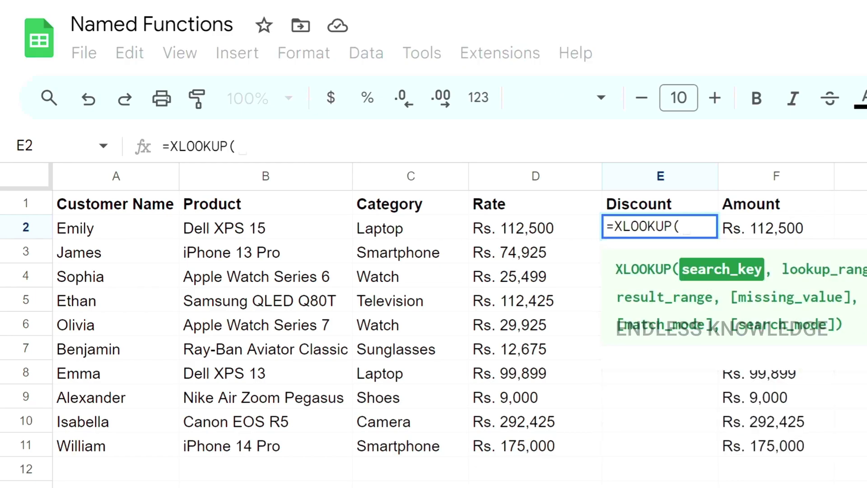
left_click(404, 231)
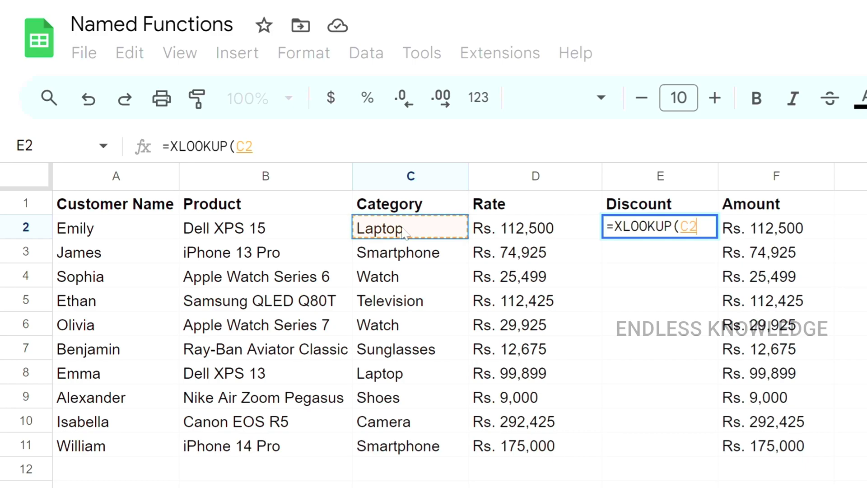
type(",")
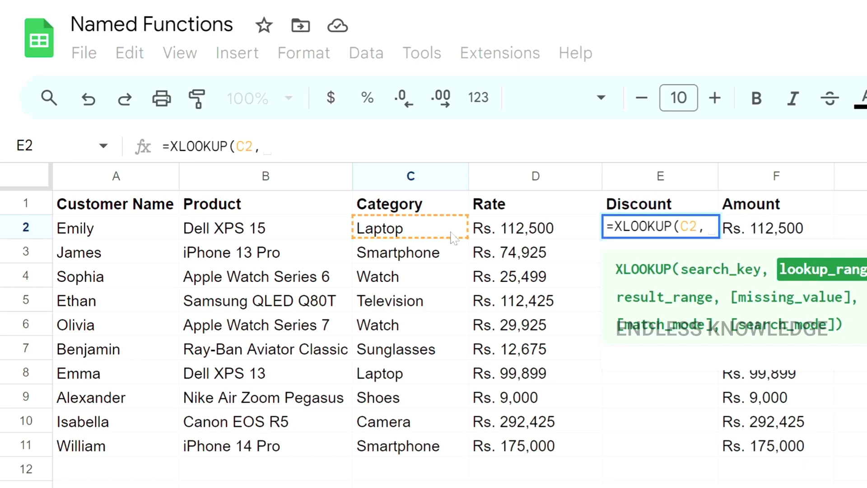
Step: Set the XLOOKUP lookup range to the Discount Sheet categories as the absolute reference 'Discount Sheet'!$A$2:$A$11
left_click(203, 486)
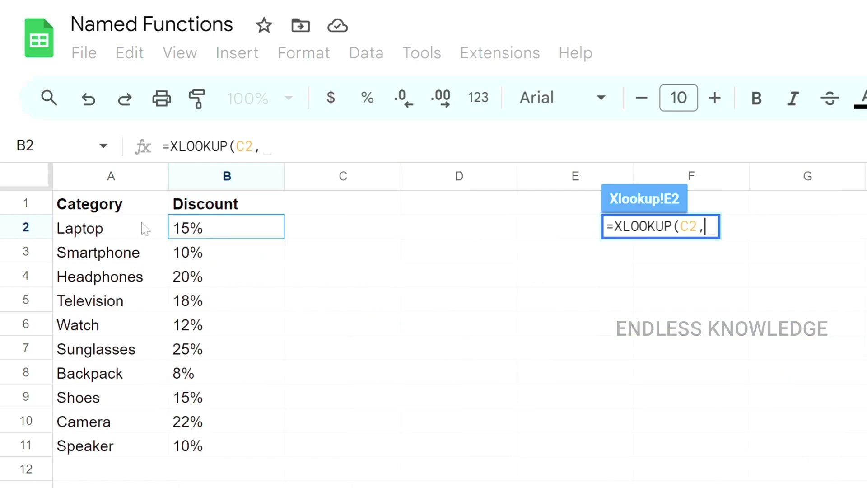
left_click_drag(144, 227, 120, 444)
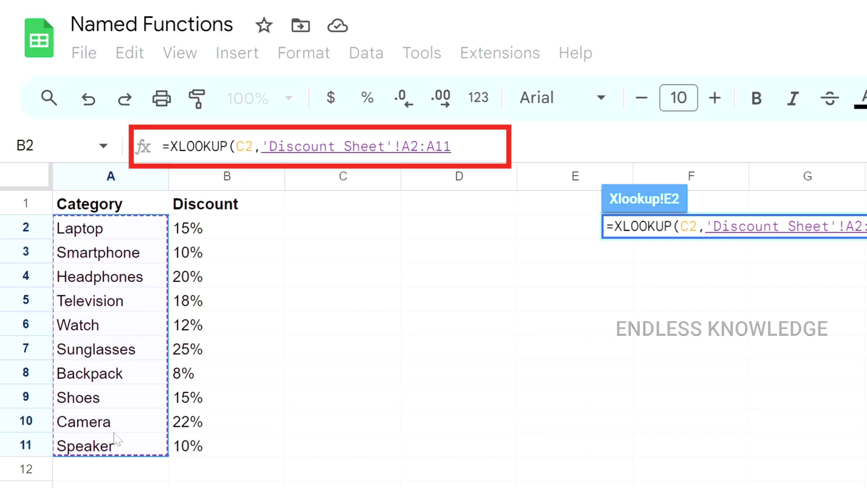
key("F4")
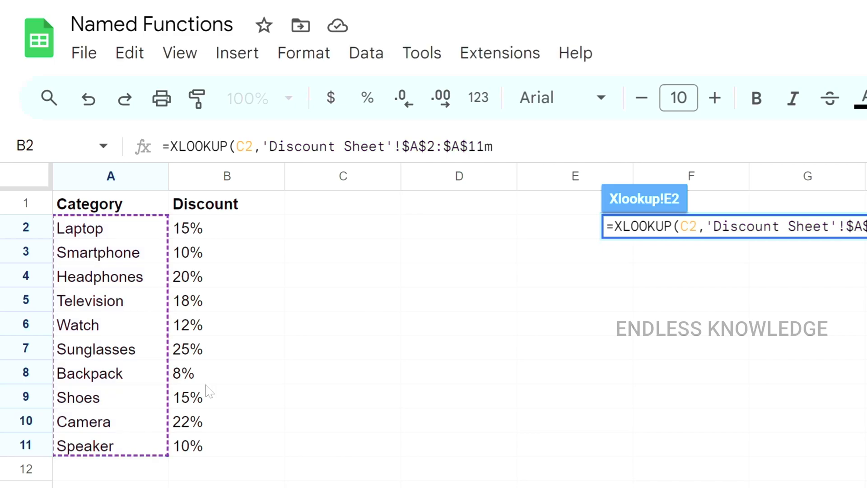
type(",")
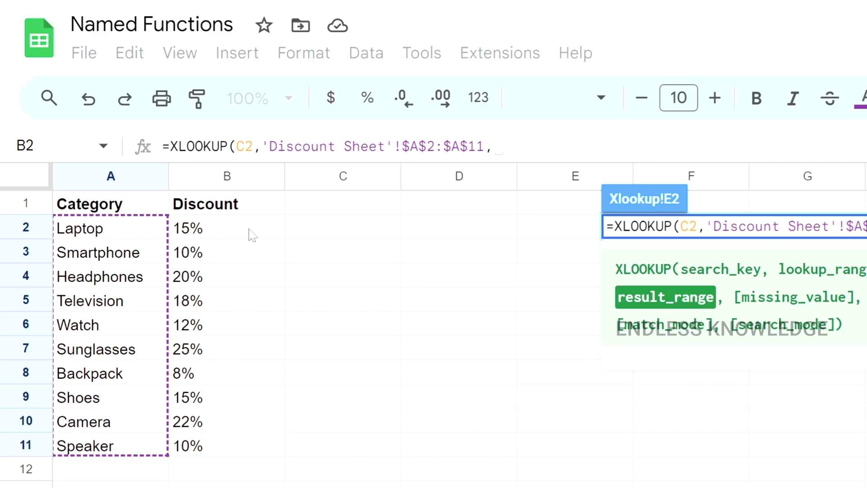
Step: Add 'Discount Sheet'!B2:B11 as the XLOOKUP result range and complete the formula without optional arguments
left_click_drag(256, 229, 237, 456)
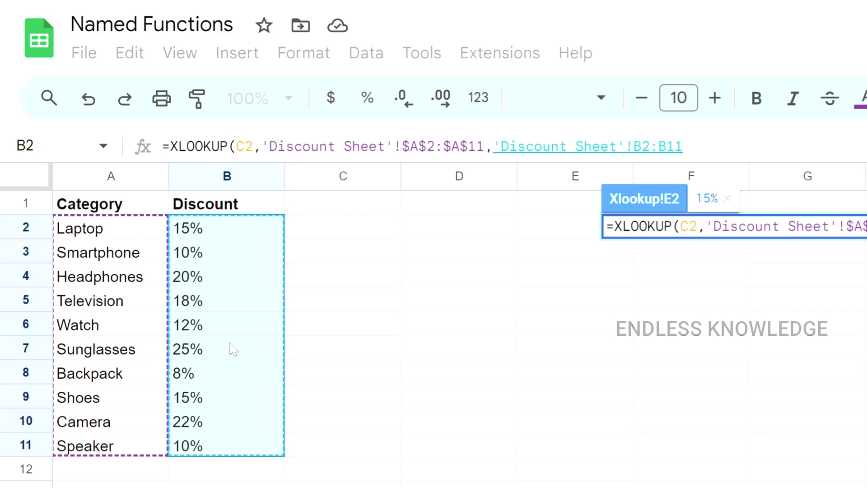
type(",")
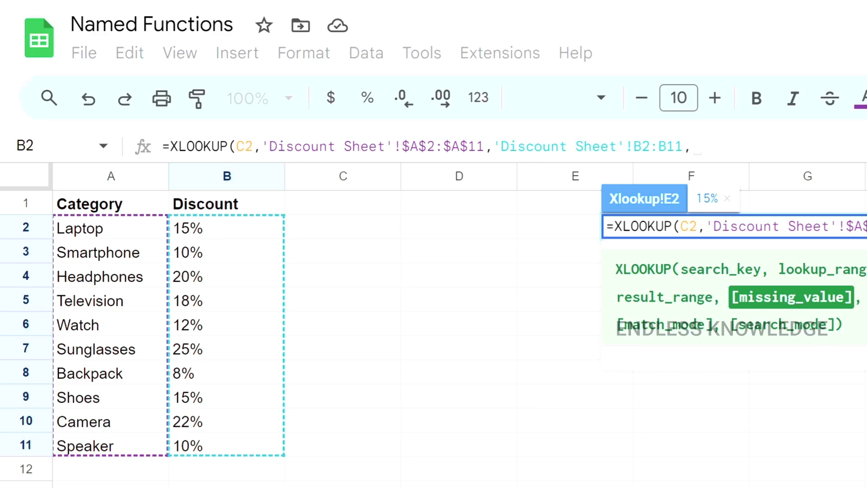
key("BackSpace")
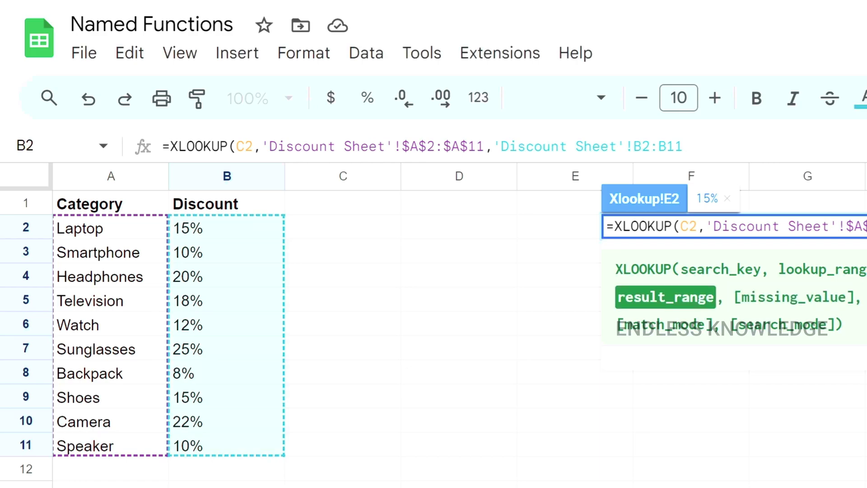
type(")")
key("Return")
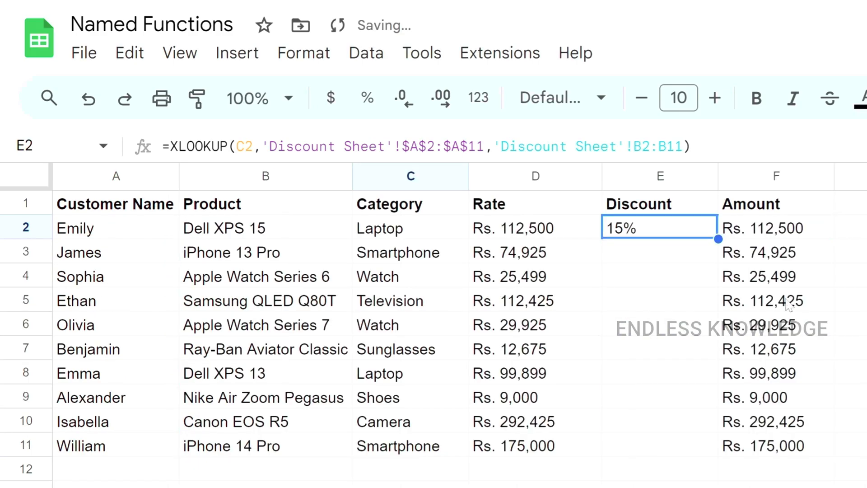
Step: Fill the XLOOKUP formula through E2:E11 with the absolute result range 'Discount Sheet'!$B$2:$B$11, and check the discounts for matching laptop rows
double_click(717, 238)
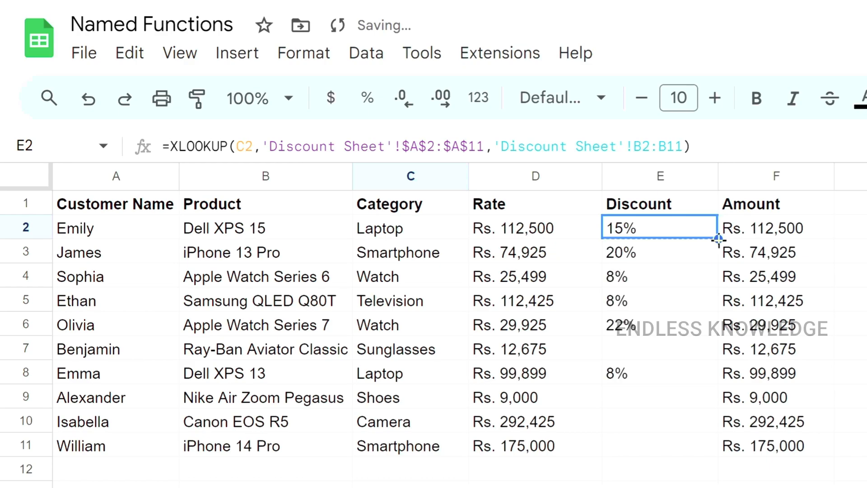
left_click_drag(717, 238, 683, 435)
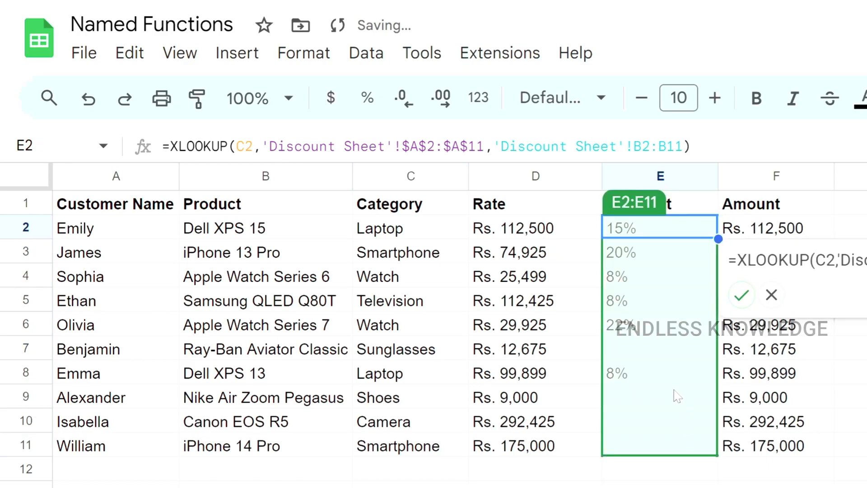
left_click(744, 297)
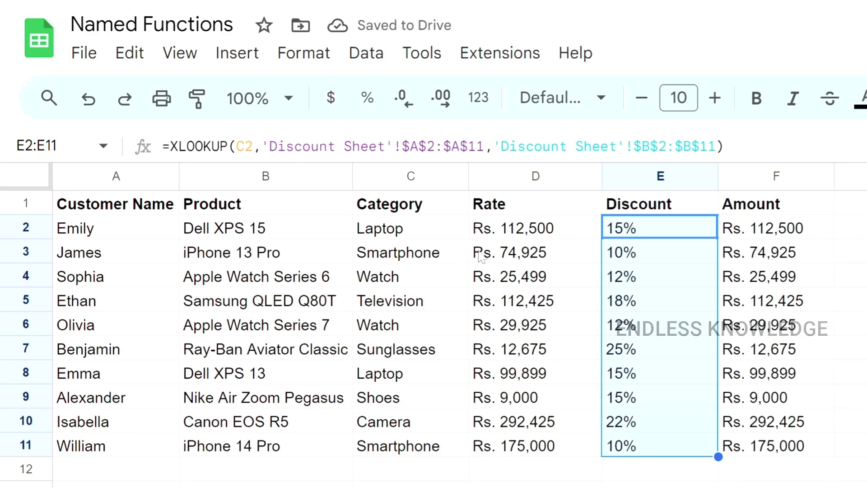
left_click(451, 227)
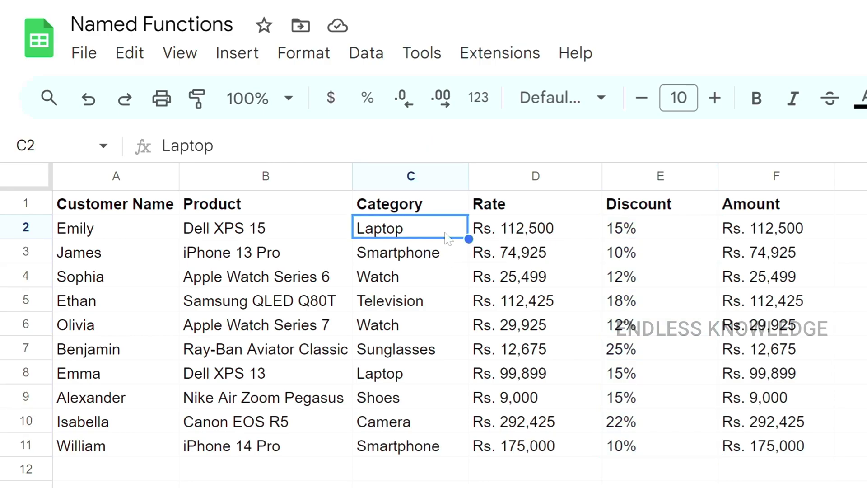
left_click(408, 379)
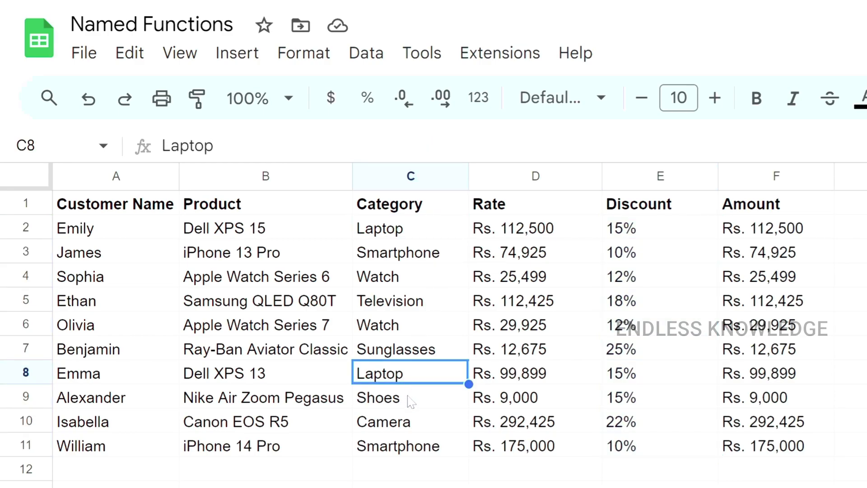
left_click(663, 380)
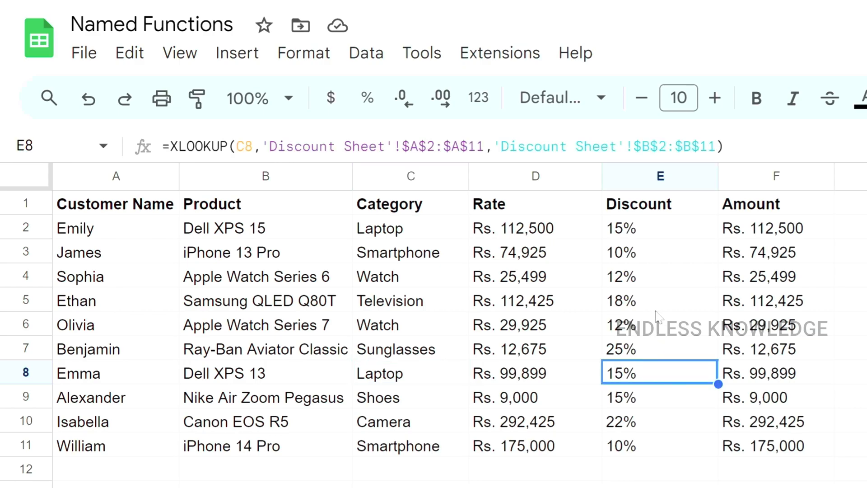
Step: Edit the E2 formula to multiply the rate in D2 by the XLOOKUP result
left_click(678, 235)
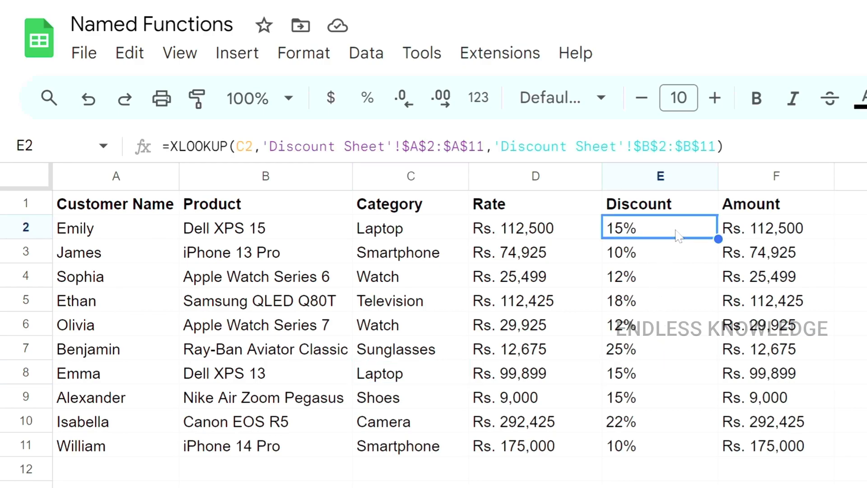
double_click(634, 231)
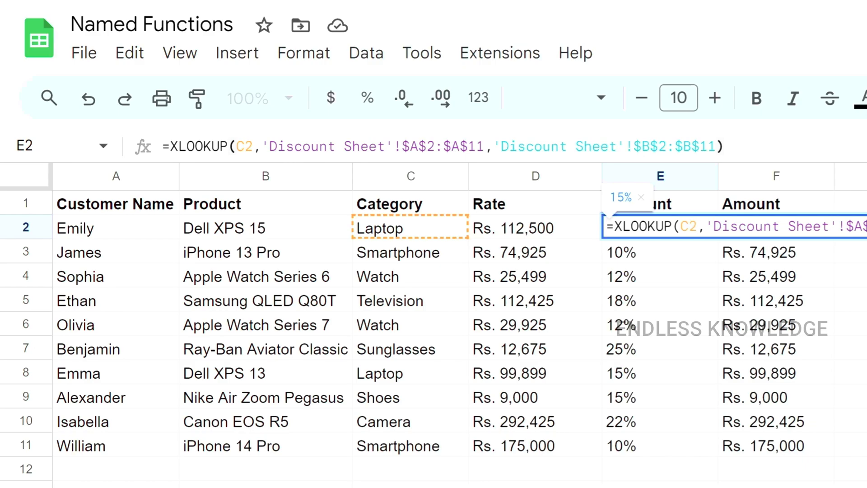
left_click(537, 229)
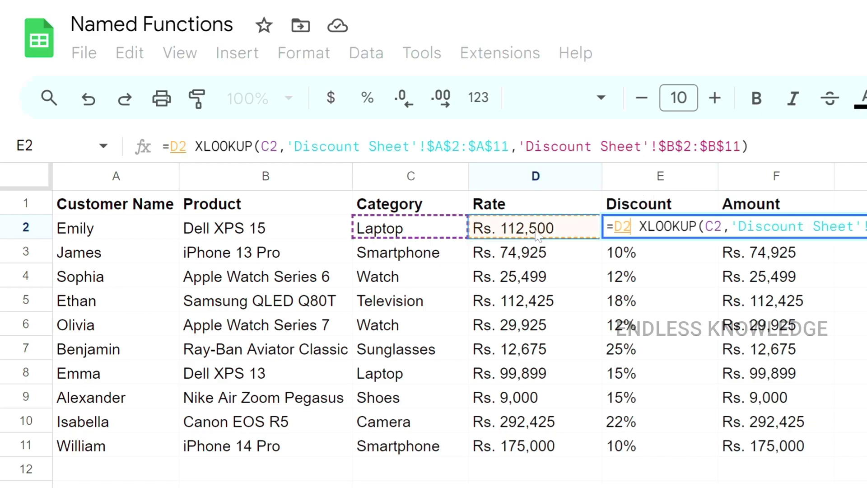
type("*")
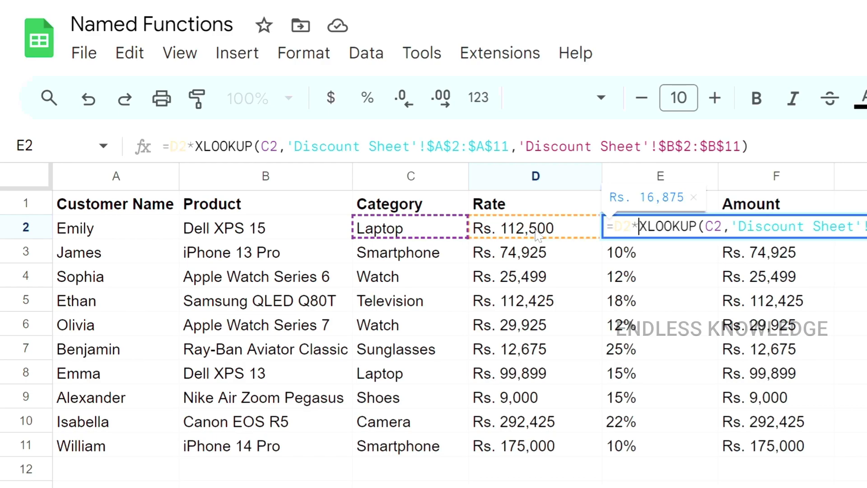
key("Return")
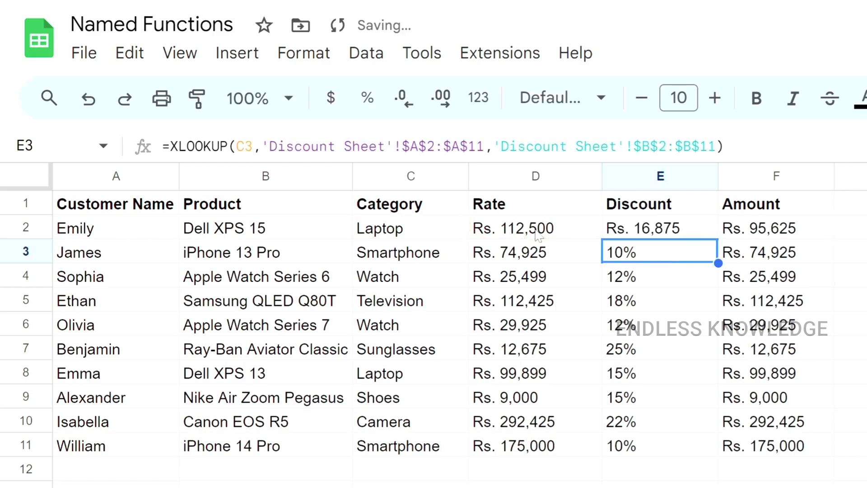
Step: Copy the rate-times-XLOOKUP formula from E2 down through E11
left_click(652, 235)
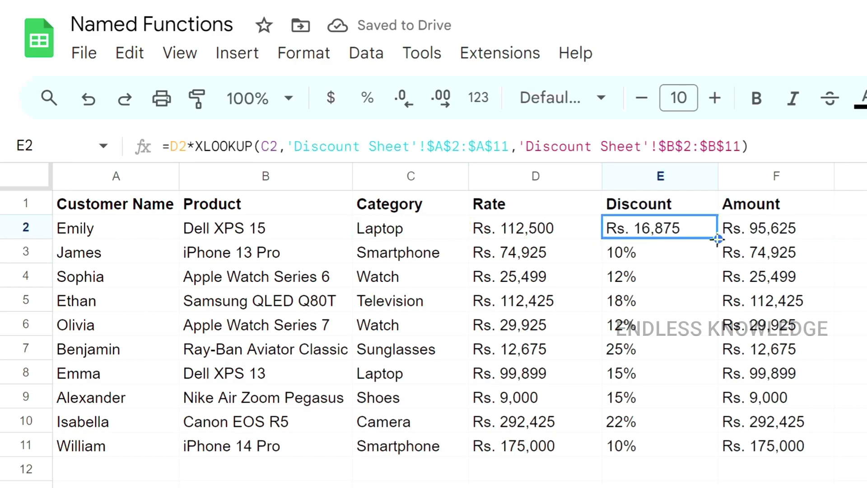
left_click_drag(717, 238, 693, 435)
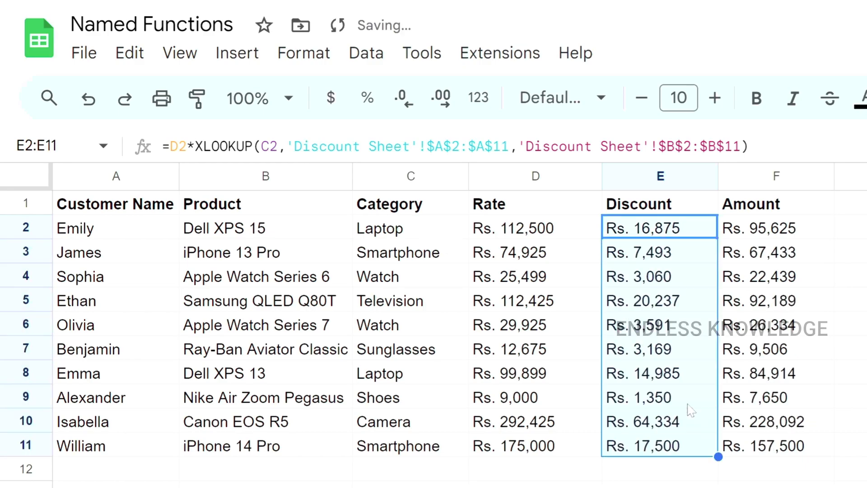
left_click(701, 236)
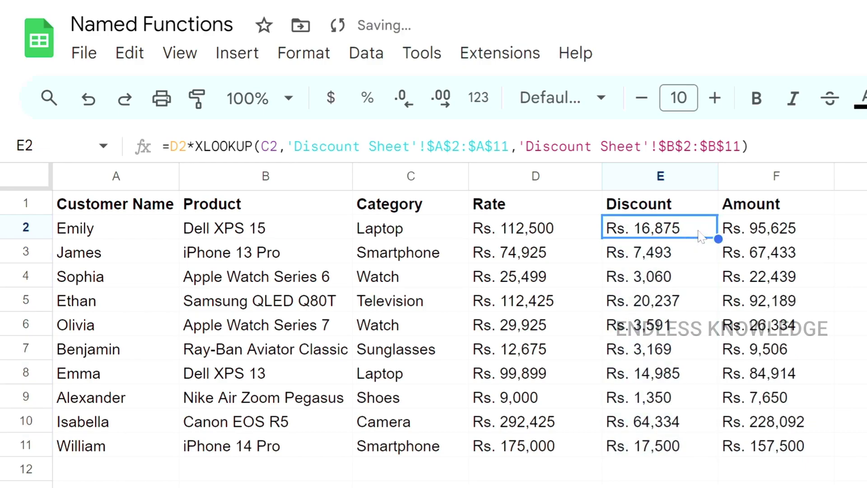
Step: Copy the full rate-times-XLOOKUP formula text from cell E2 and leave the cell's formula as it is
left_click(806, 235)
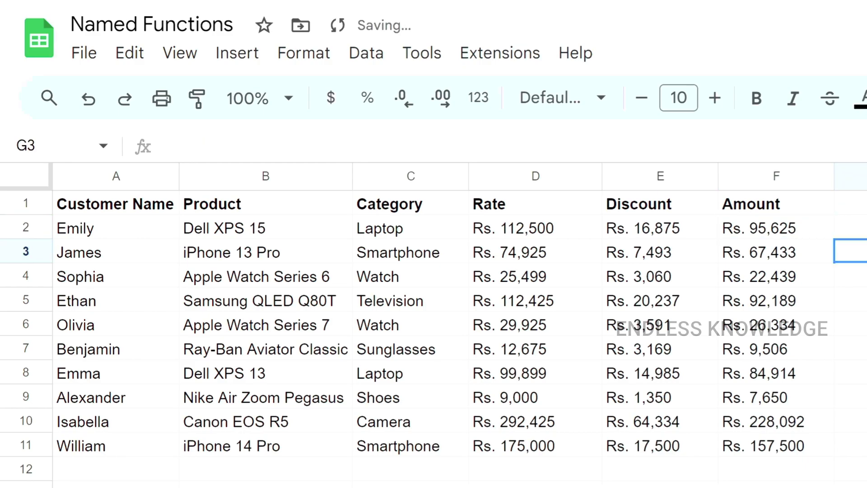
left_click(678, 237)
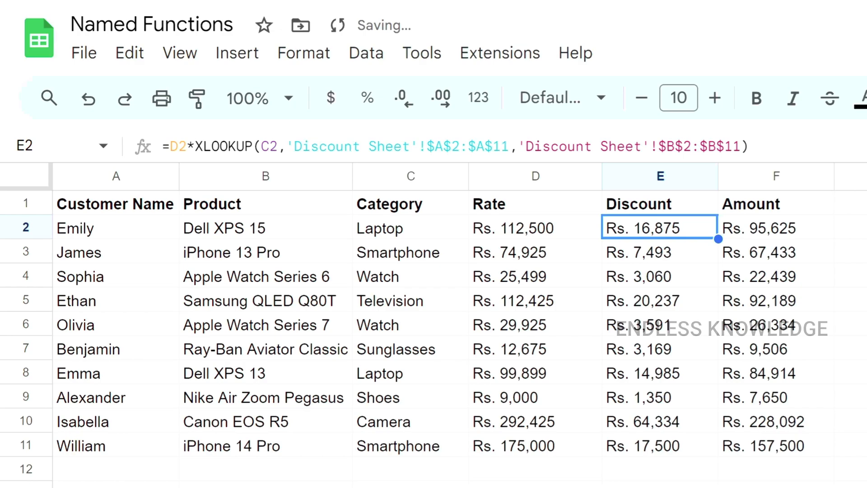
left_click_drag(755, 147, 154, 148)
key("ctrl+c")
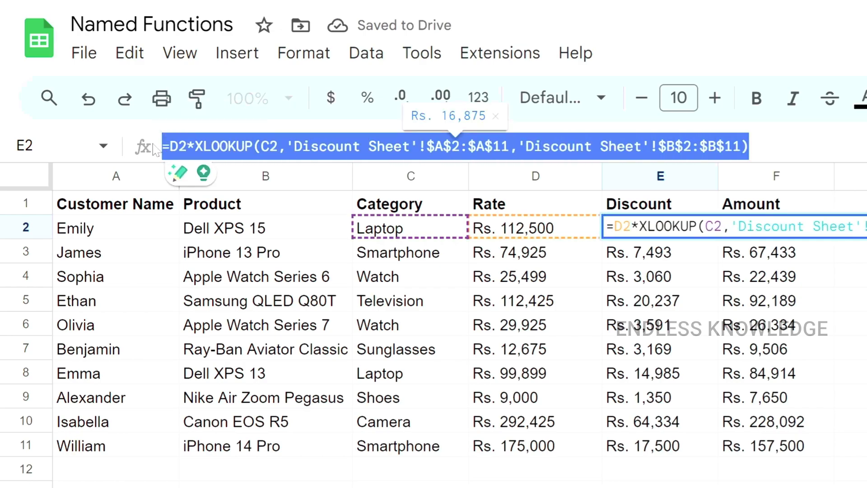
key("Escape")
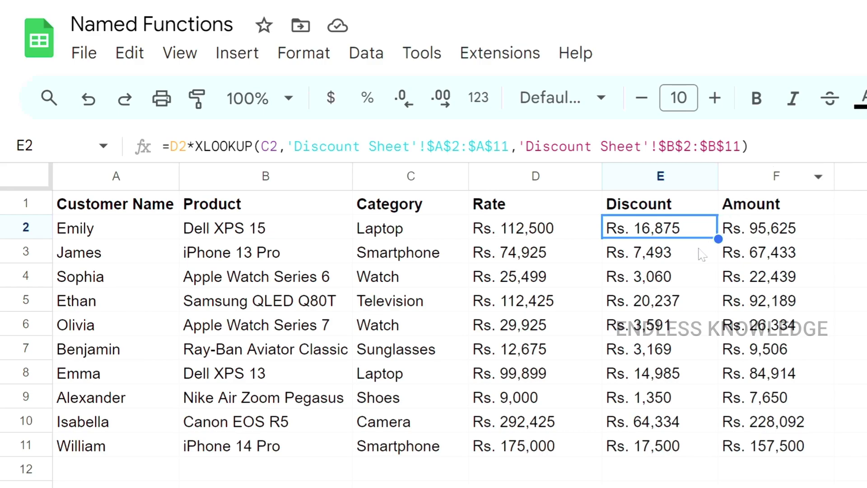
Step: Start a new named function called PRODUCT_DISCOUNT with the description "Assign the appropriate discount percentage based on the product category."
left_click(366, 53)
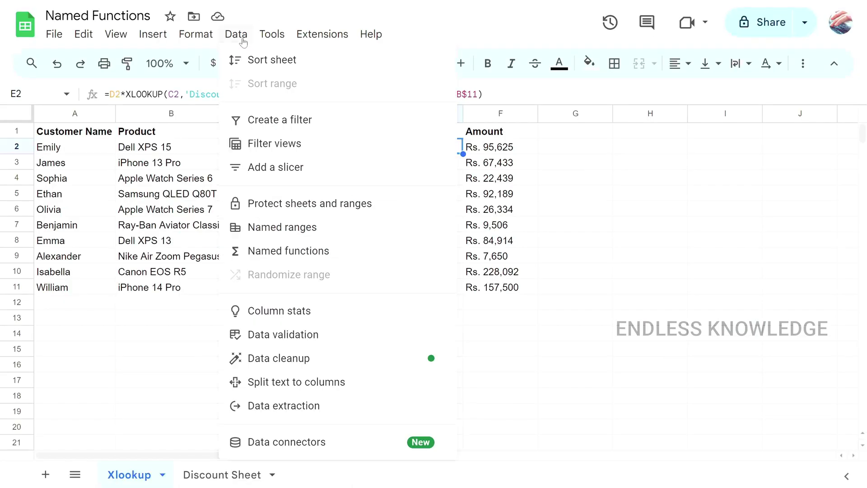
left_click(341, 250)
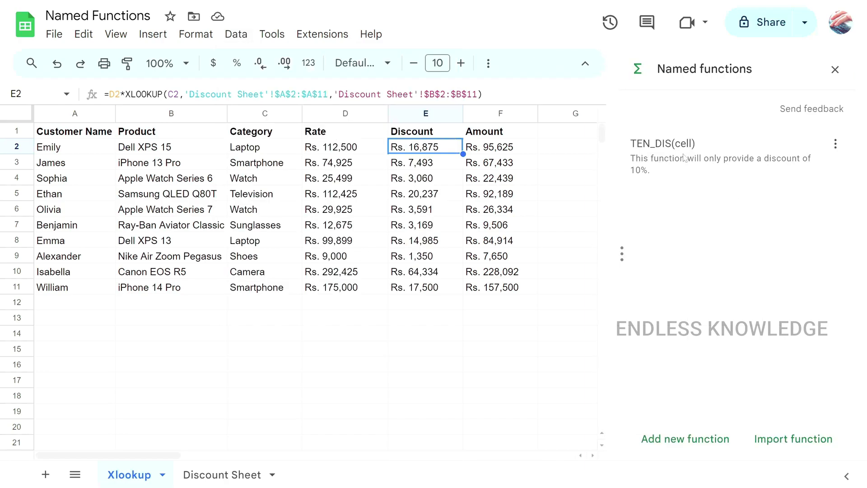
left_click(679, 435)
type("PRODUCT")
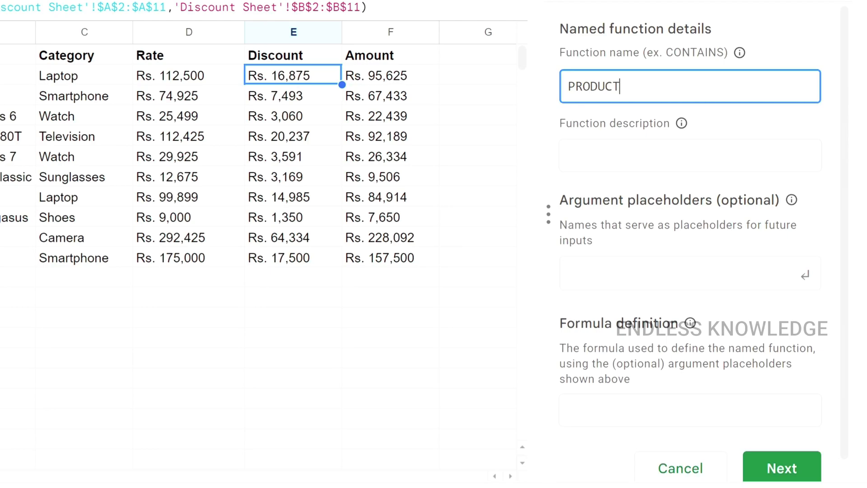
type("_DISCOUNT")
left_click(623, 158)
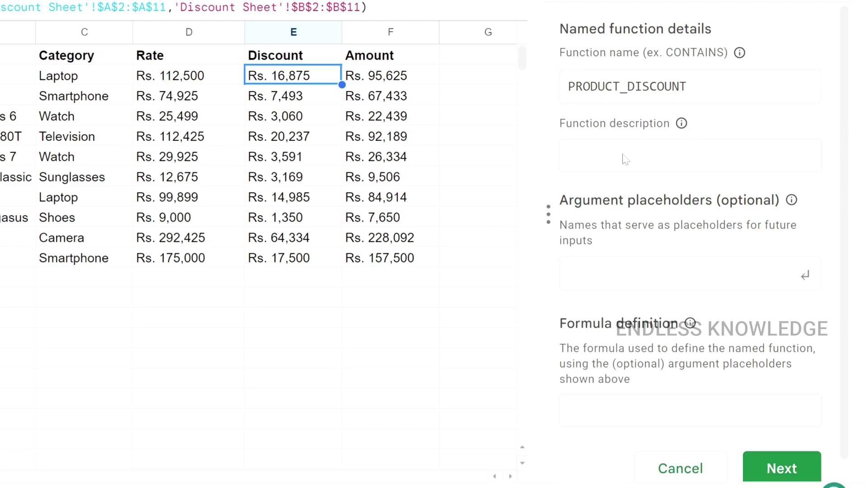
type("Assign the appropriate discount percentage based on the product category.")
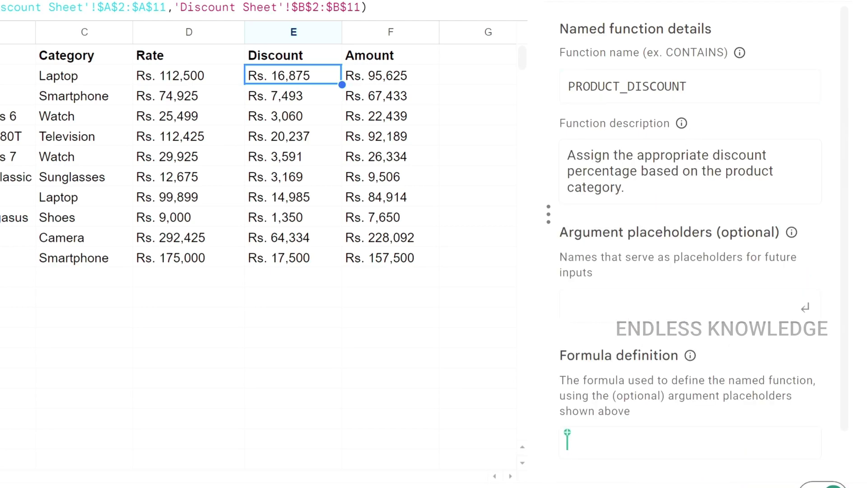
Step: Paste the copied formula =D2*XLOOKUP(C2,'Discount Sheet'!$A$2:$A$11,'Discount Sheet'!$B$2:$B$11) as the function's formula definition
left_click(567, 438)
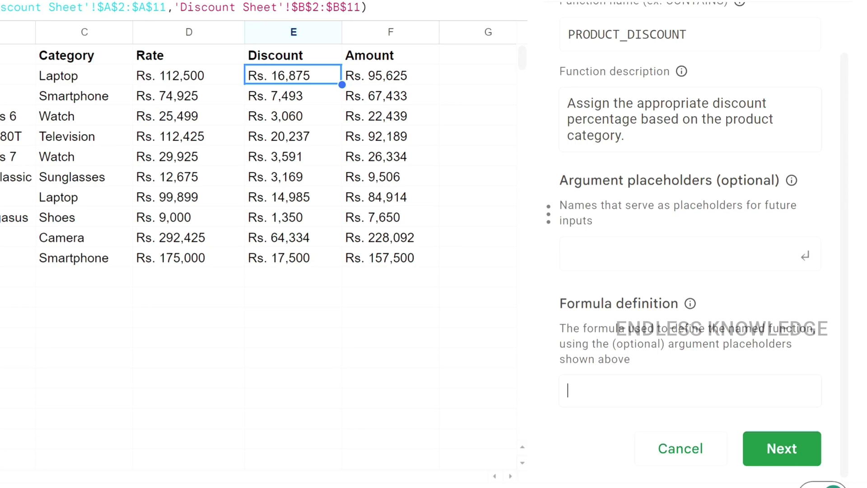
key("ctrl+v")
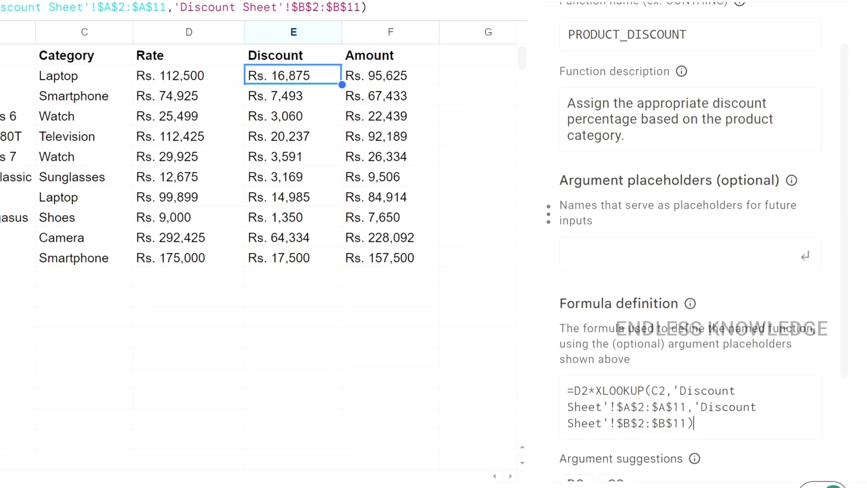
Step: Replace D2 with the argument select_rate and C2 with the argument select_category in the formula definition
scroll(687, 335, "down", 3)
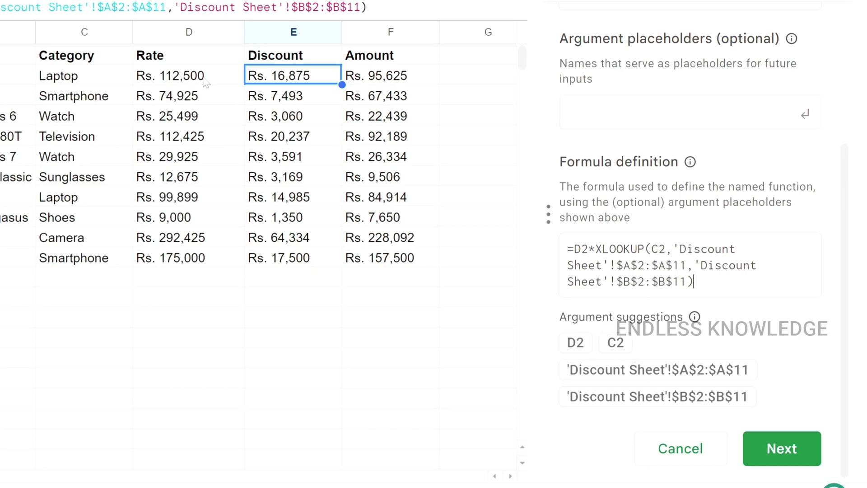
left_click(574, 349)
type("select_rate")
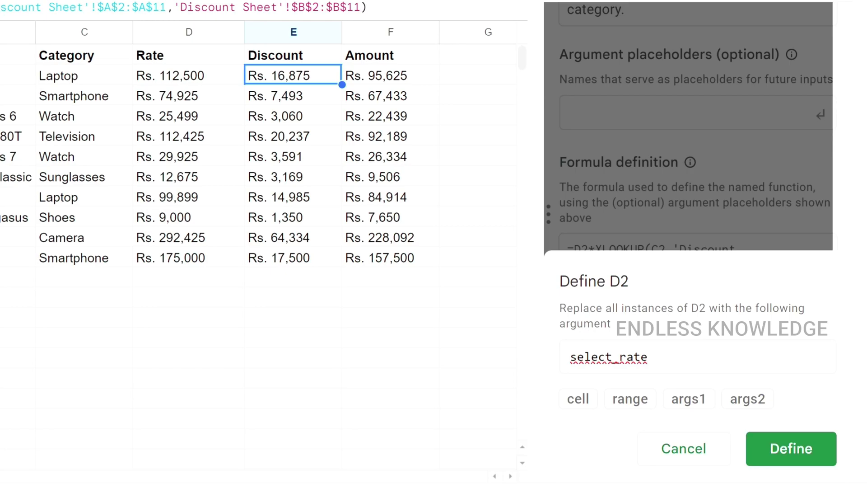
left_click(786, 444)
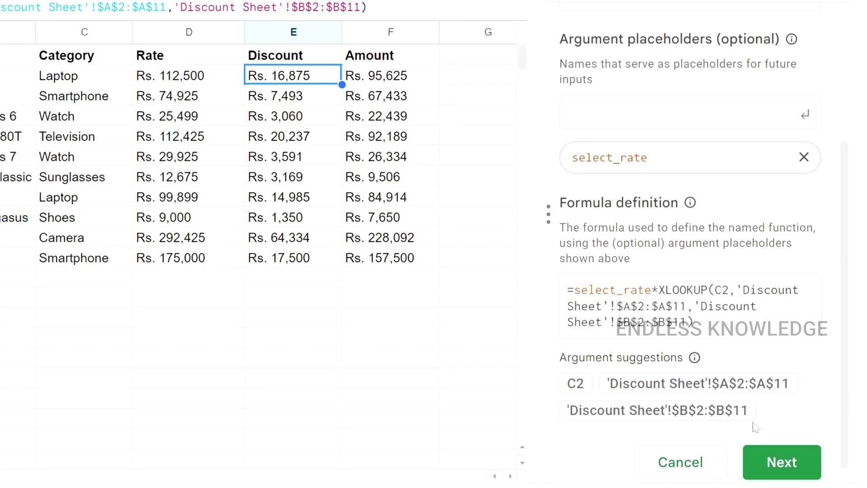
mouse_move(689, 370)
left_click(576, 384)
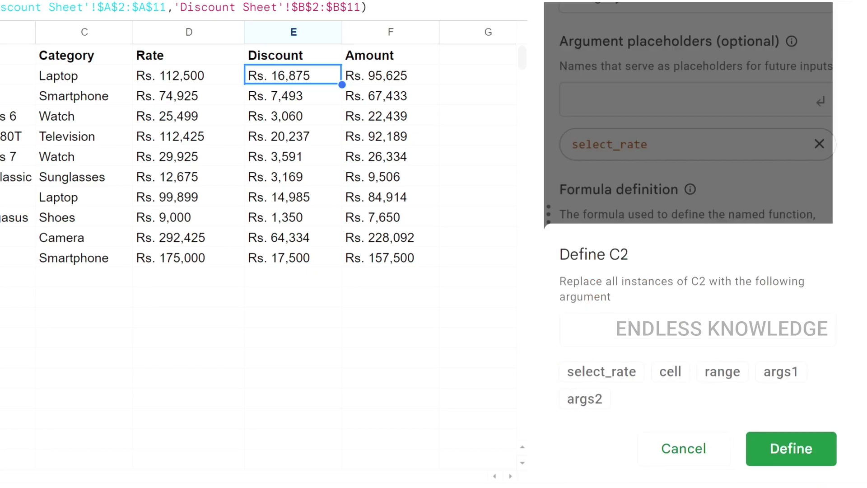
type("select_category")
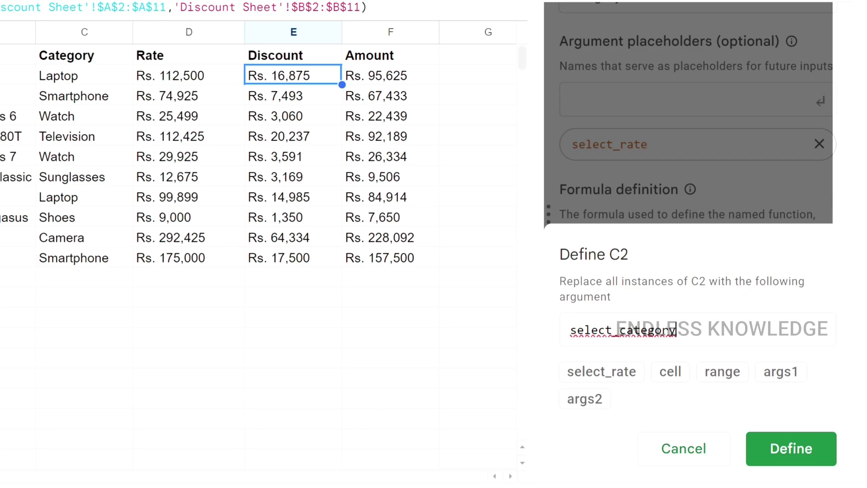
left_click(789, 449)
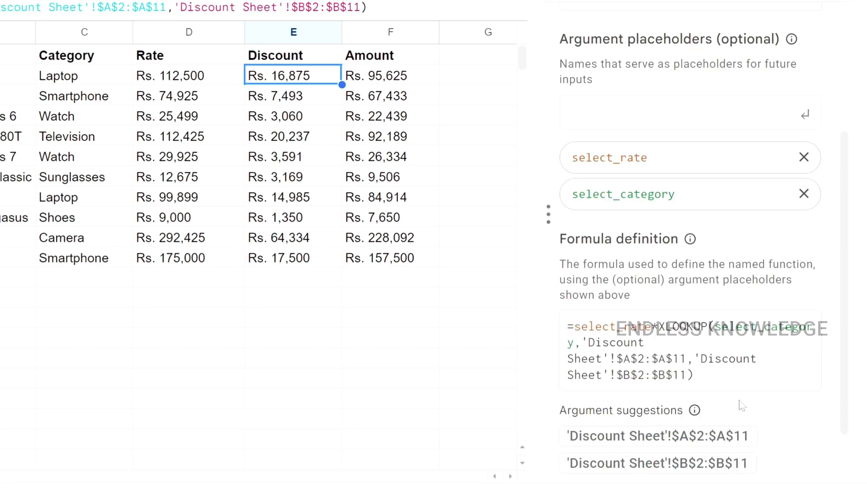
Step: Define 'Discount Sheet'!$A$2:$A$11 as the argument category_range and 'Discount Sheet'!$B$2:$B$11 as discount_range
scroll(775, 386, "down", 1)
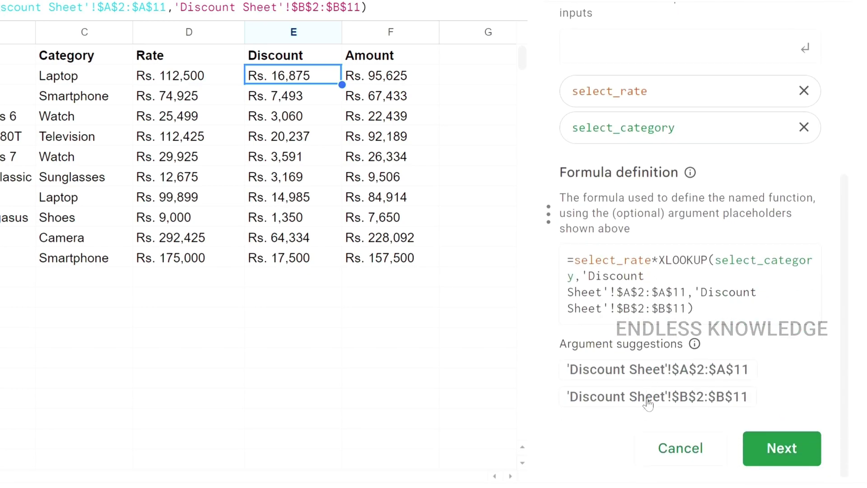
left_click(656, 377)
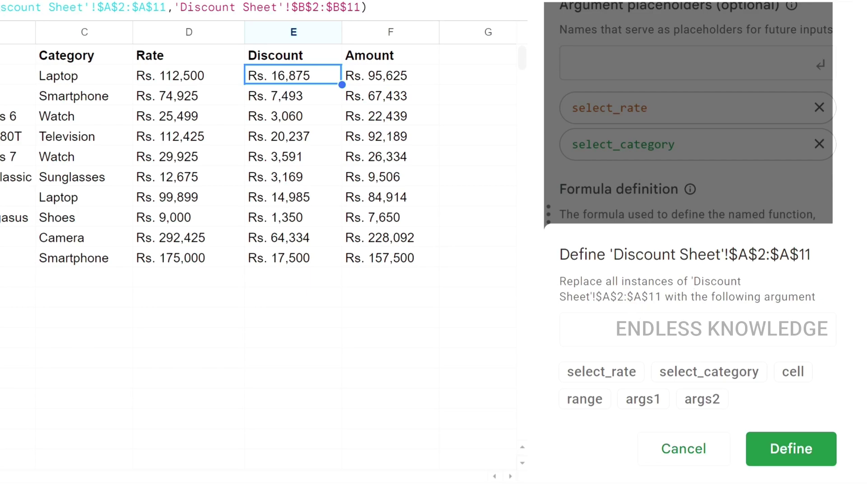
type("category_range")
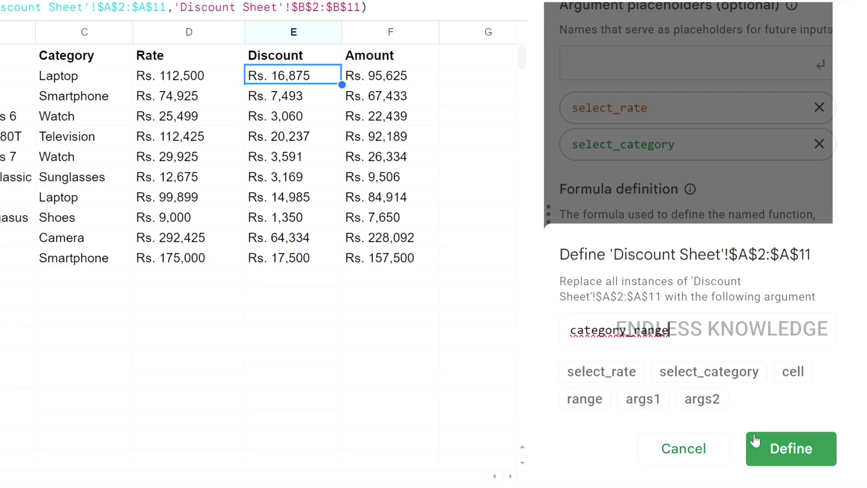
left_click(774, 449)
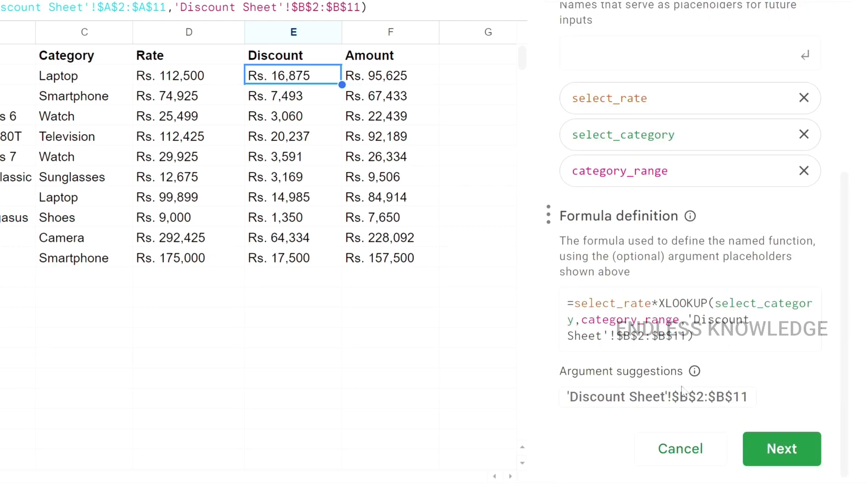
left_click(654, 399)
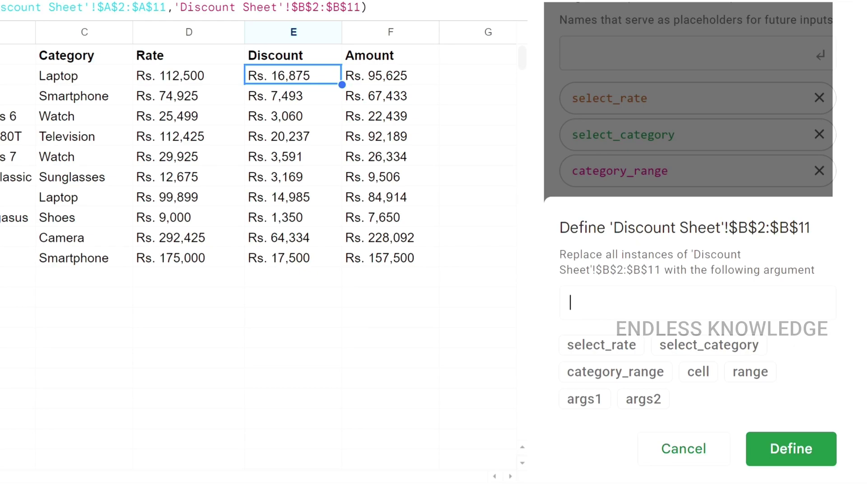
type("discount_range")
left_click(775, 445)
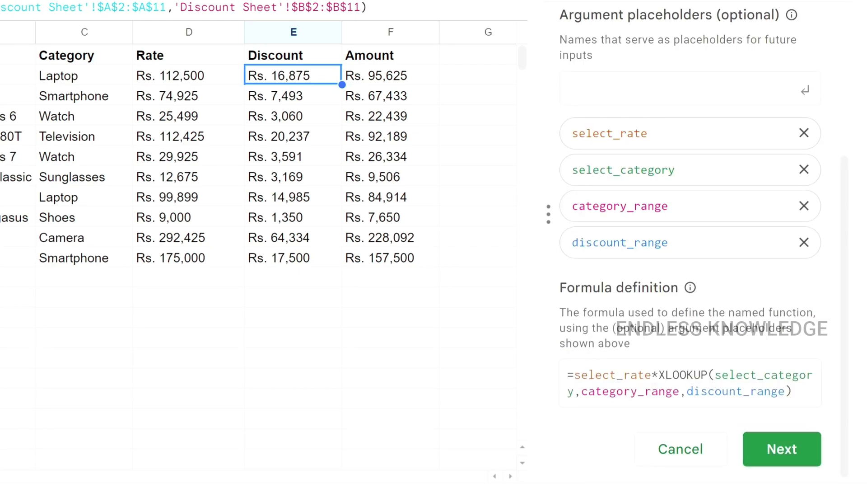
Step: Create the PRODUCT_DISCOUNT function, leaving all optional argument descriptions and examples blank
left_click(761, 447)
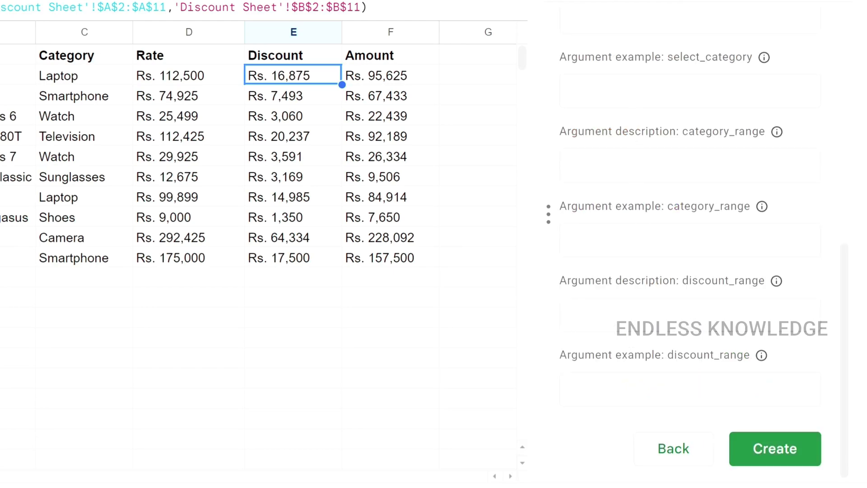
scroll(695, 244, "up", 5)
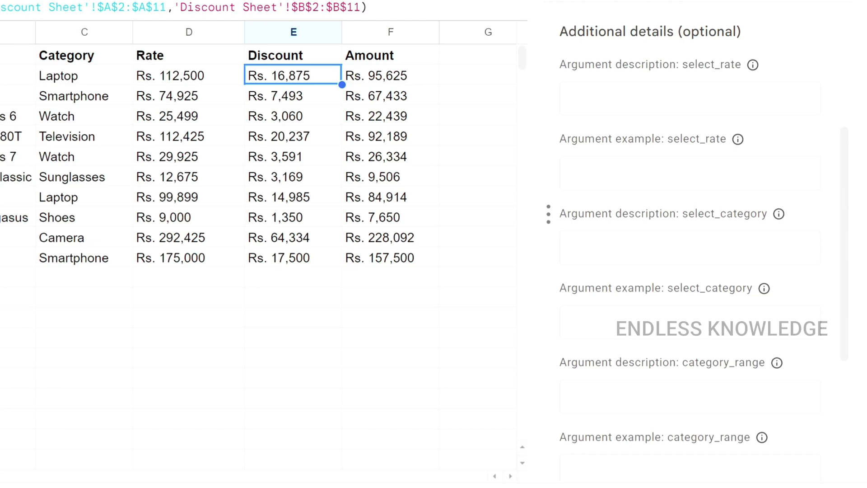
scroll(695, 244, "down", 5)
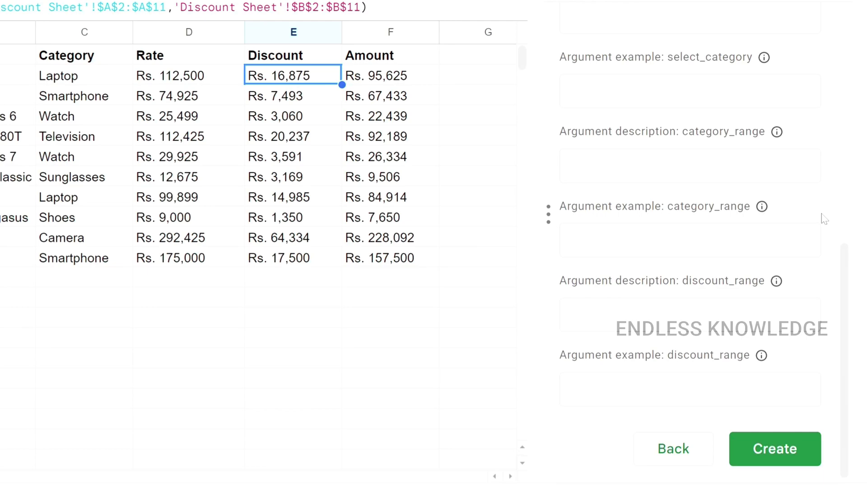
left_click(792, 449)
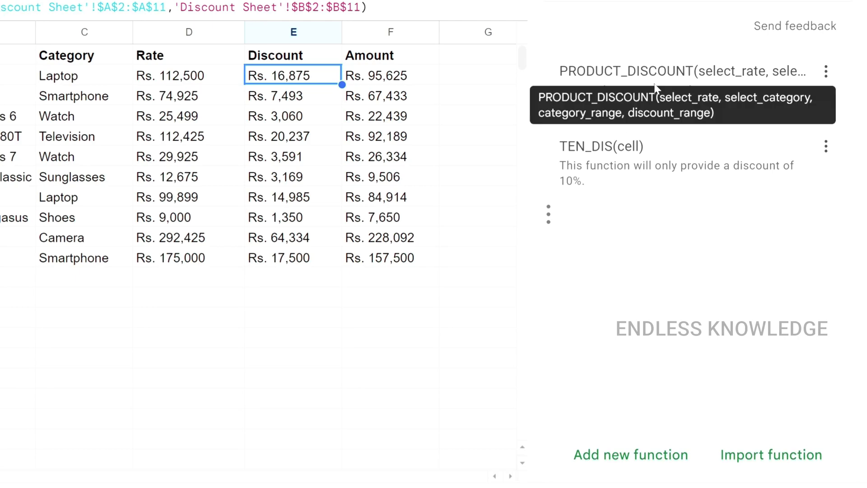
Step: Clear the existing discount formulas from E2:E11
left_click(317, 255, "shift")
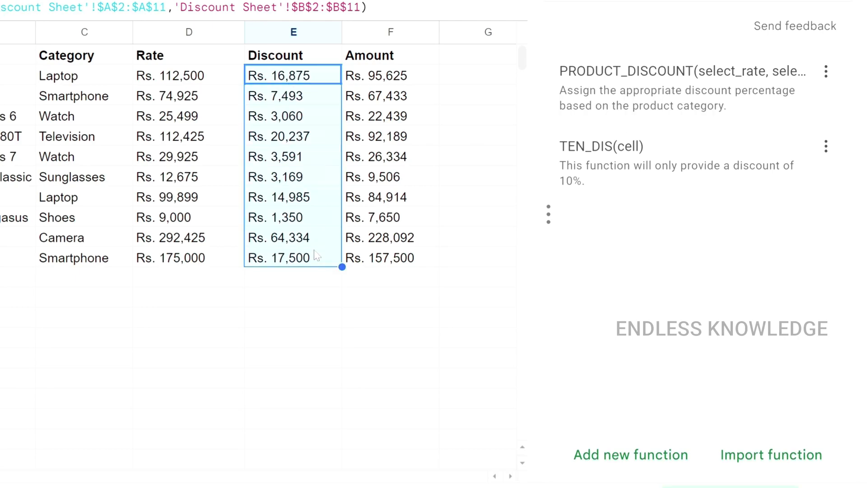
key("Delete")
Step: Start a PRODUCT_DISCOUNT formula in E2 with D2 as select_rate and C2 as select_category
left_click(312, 76)
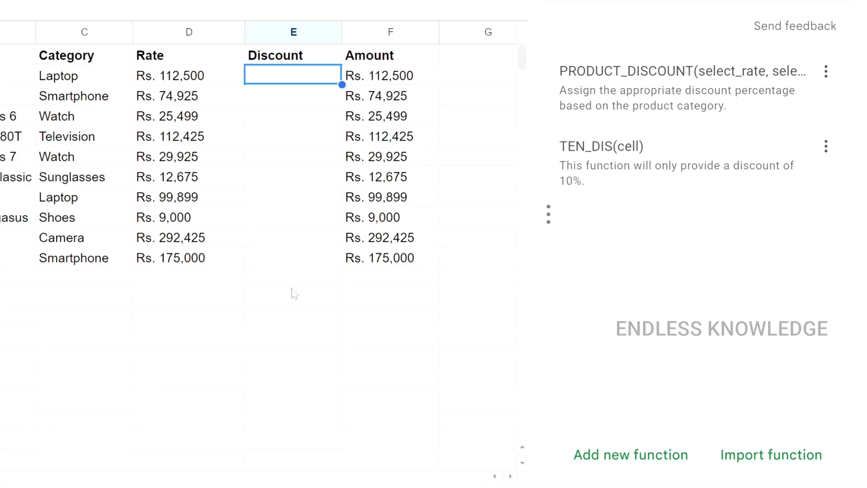
type("=")
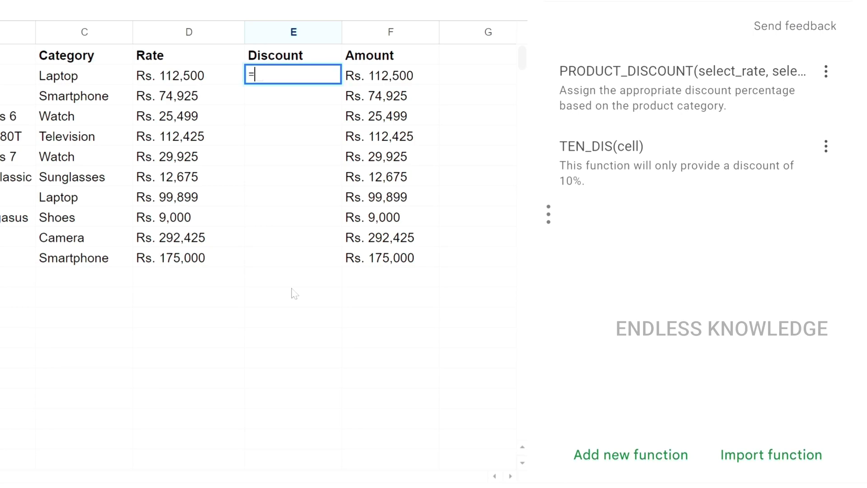
type("pro")
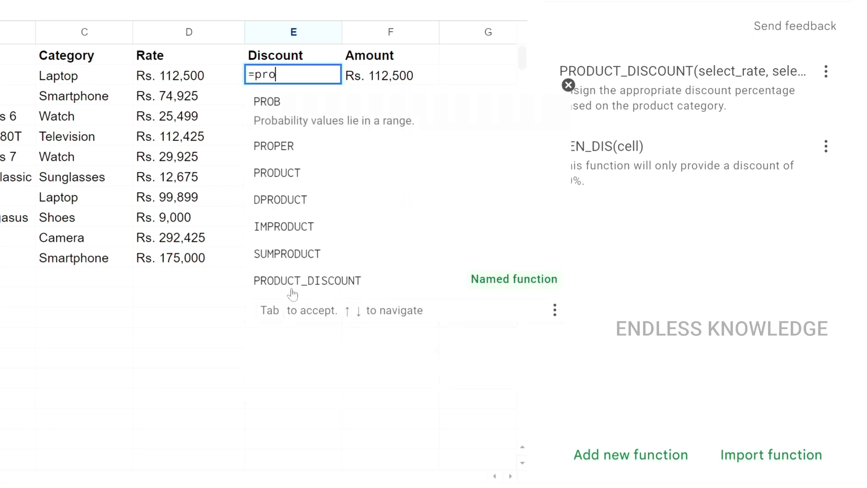
left_click(292, 292)
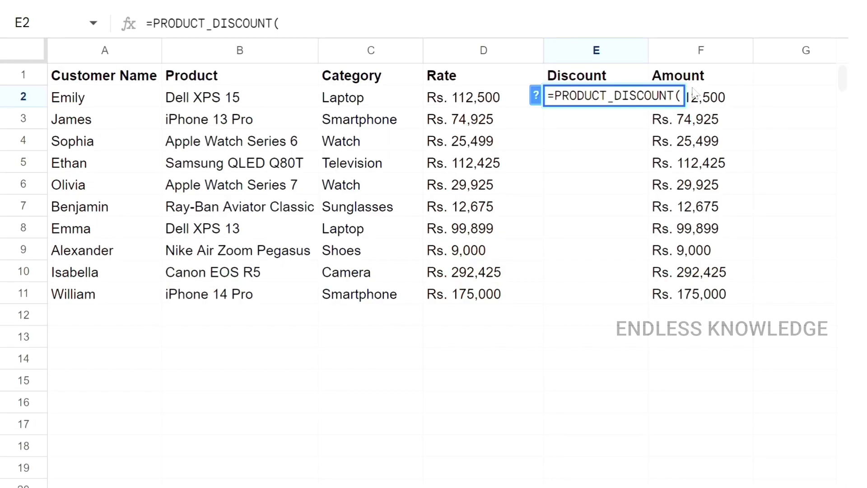
left_click(536, 96)
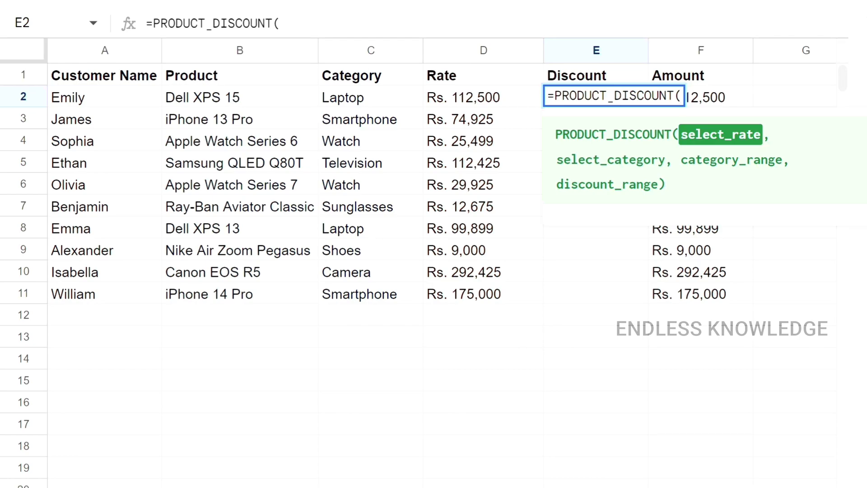
left_click(465, 105)
type(",")
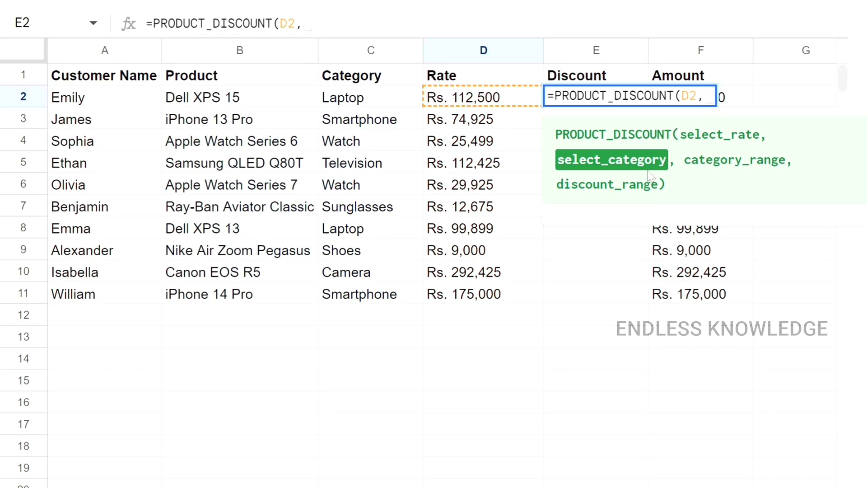
left_click(353, 97)
type(",")
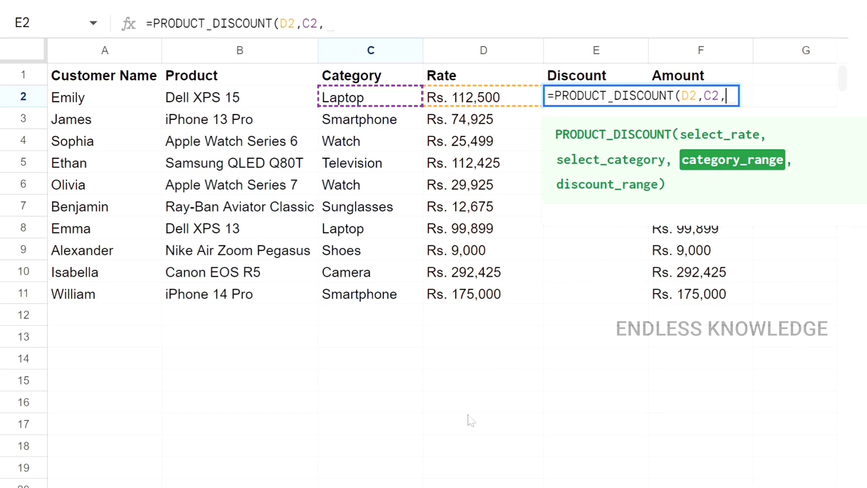
Step: Complete the E2 formula with 'Discount Sheet'!$A$2:$A$11 as category_range and 'Discount Sheet'!$B$2:$B$11 as discount_range
left_click(257, 486)
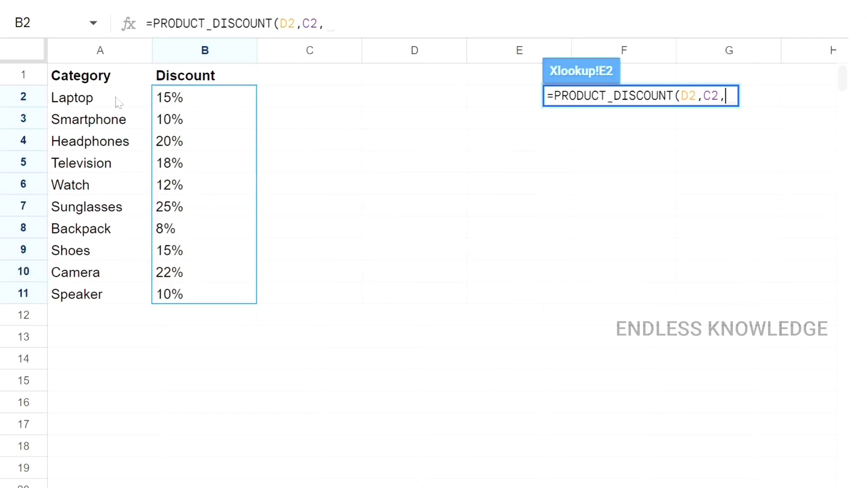
left_click_drag(118, 103, 117, 294)
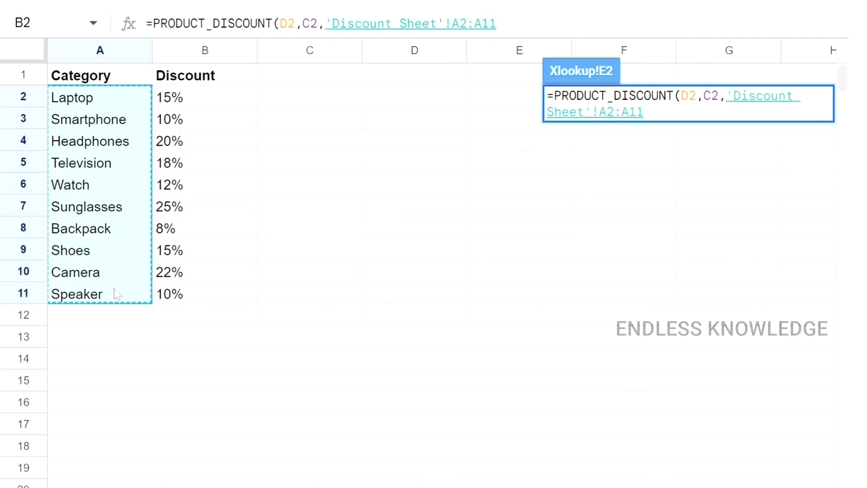
key("F4")
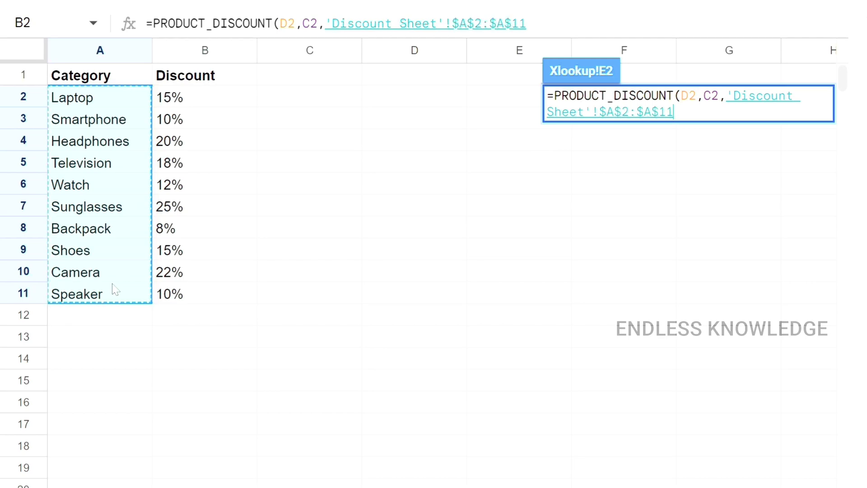
type(",")
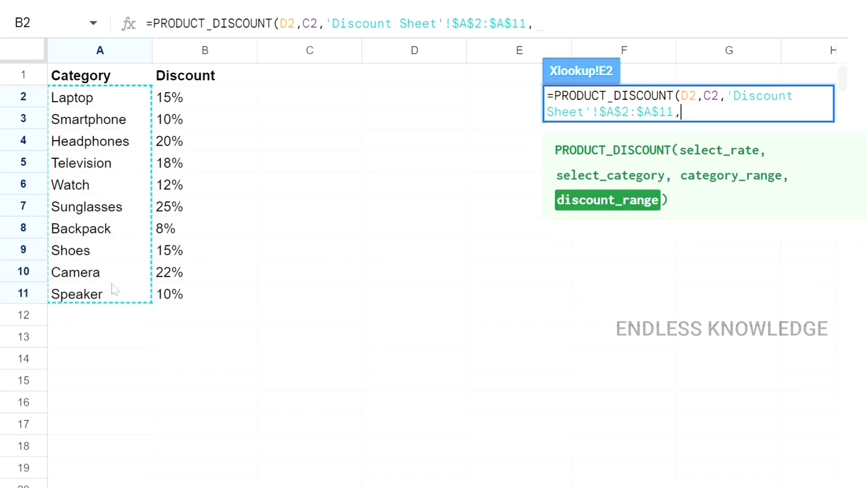
left_click_drag(232, 101, 212, 293)
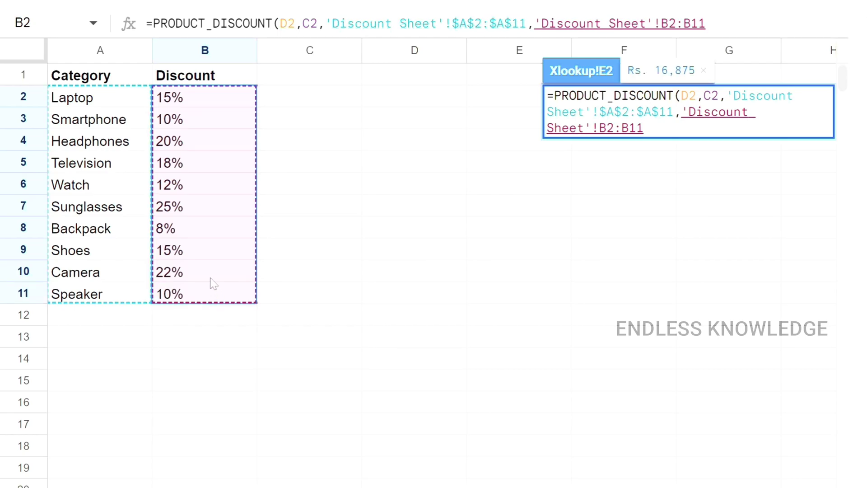
key("F4")
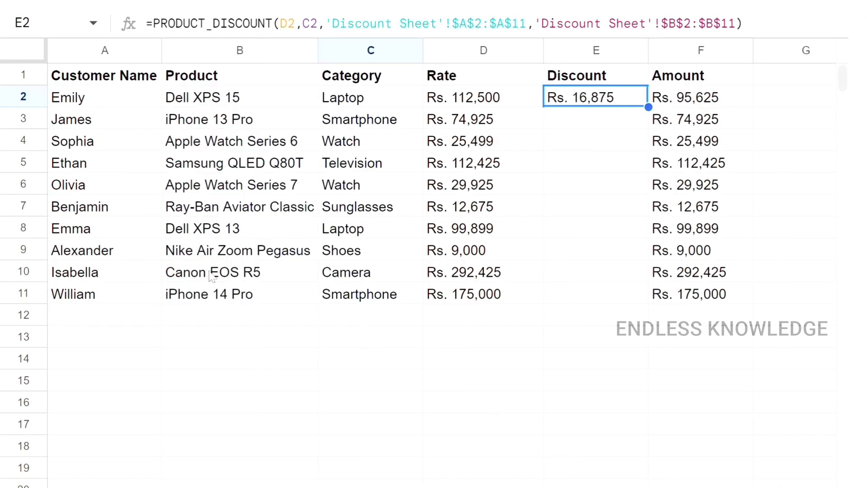
key("Return")
Step: Fill the PRODUCT_DISCOUNT formula from E2 down through E11
left_click(607, 127)
left_click(628, 103)
double_click(648, 107)
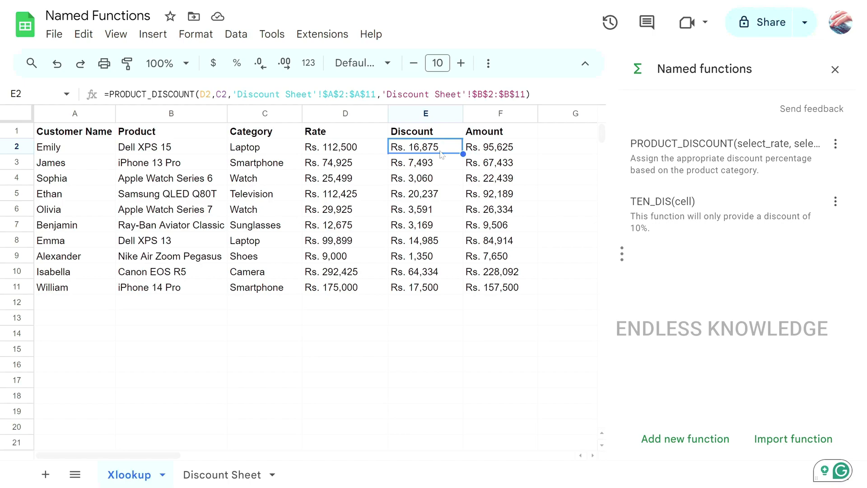
Step: Reopen the named functions list, view the TEN_DIS function in edit mode and close it
left_click(835, 70)
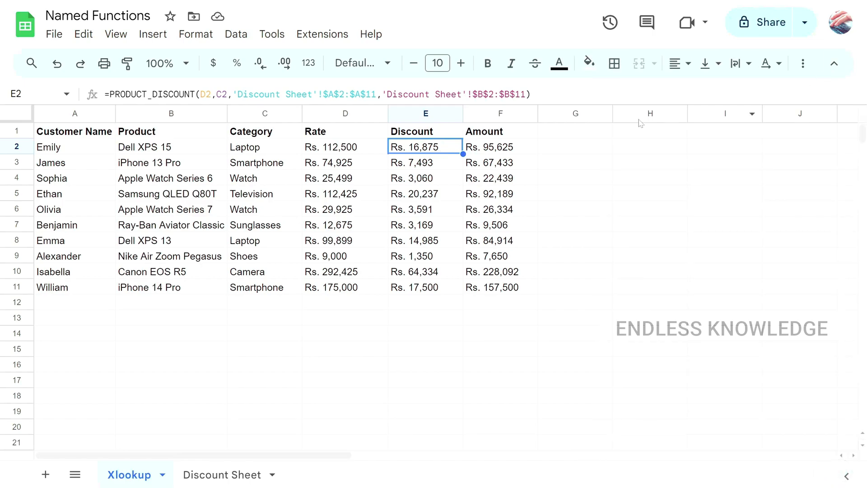
left_click(238, 34)
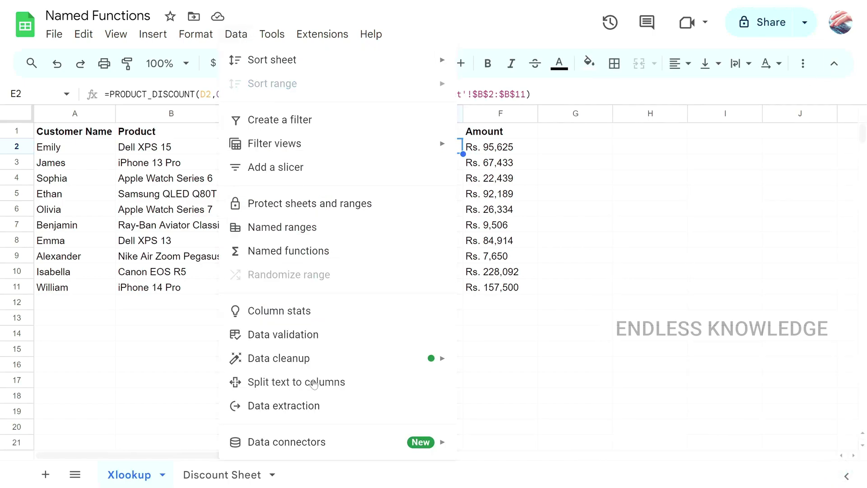
left_click(314, 254)
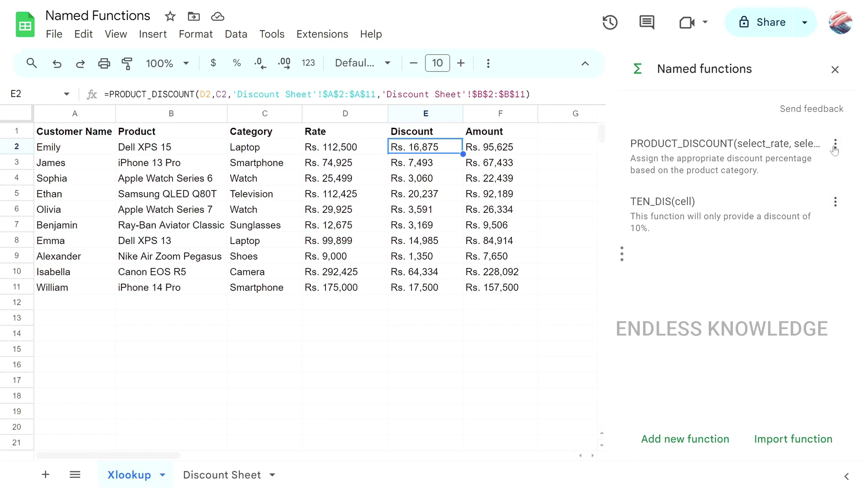
left_click(835, 202)
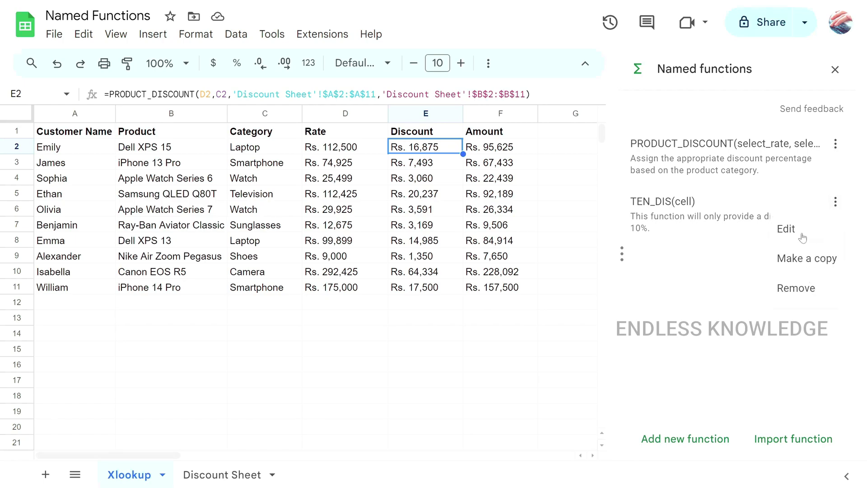
left_click(786, 229)
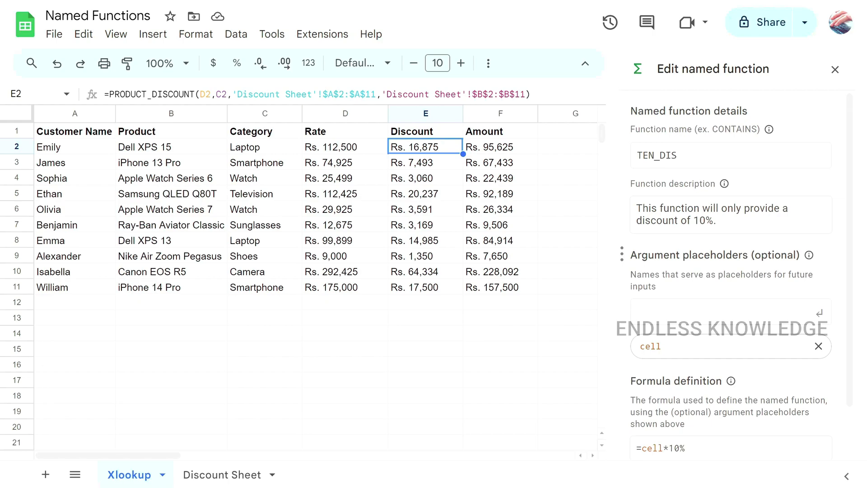
left_click(834, 69)
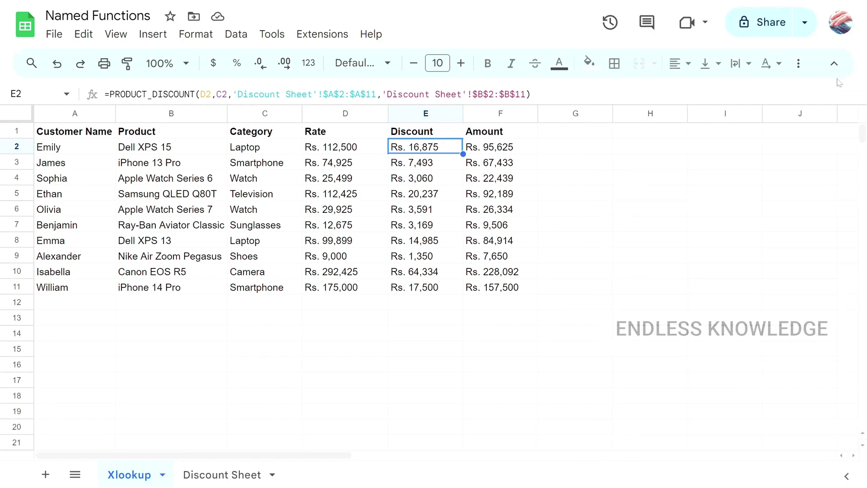
Step: Remove the TEN_DIS named function, undo the removal and close the named functions list
left_click(236, 34)
left_click(285, 250)
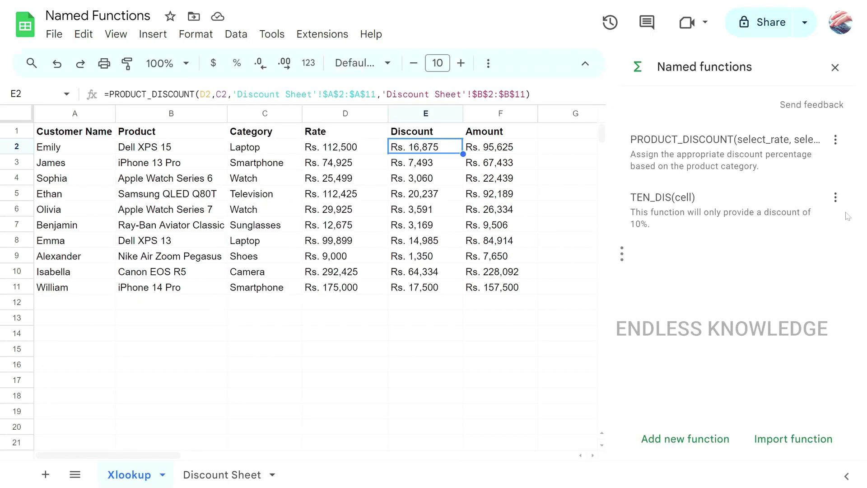
left_click(838, 198)
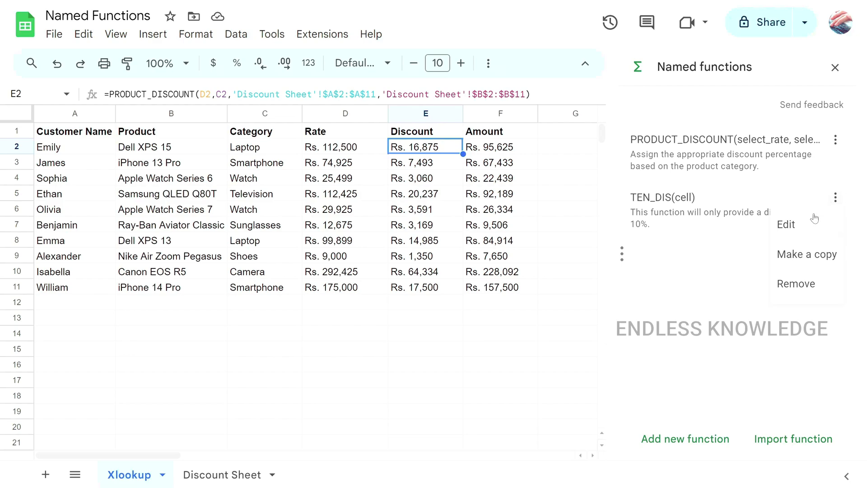
left_click(792, 289)
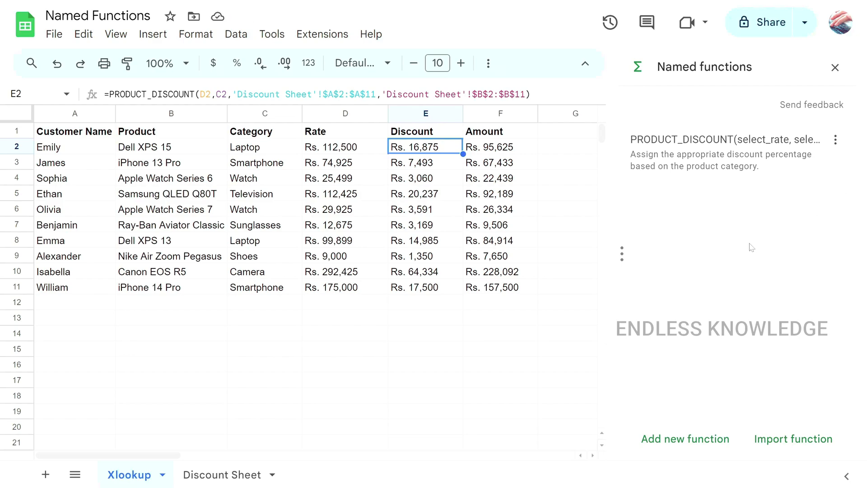
key("ctrl+z")
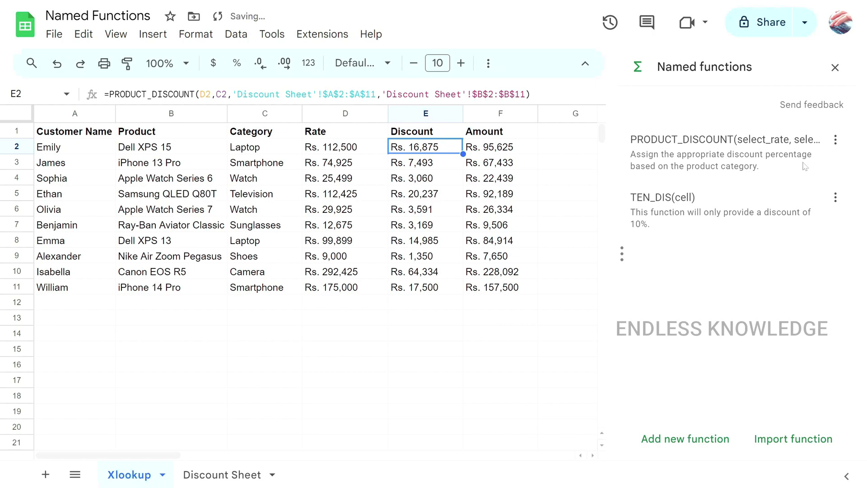
left_click(834, 67)
Step: Review the list of named functions stored in the Named Functions spreadsheet
left_click(528, 182)
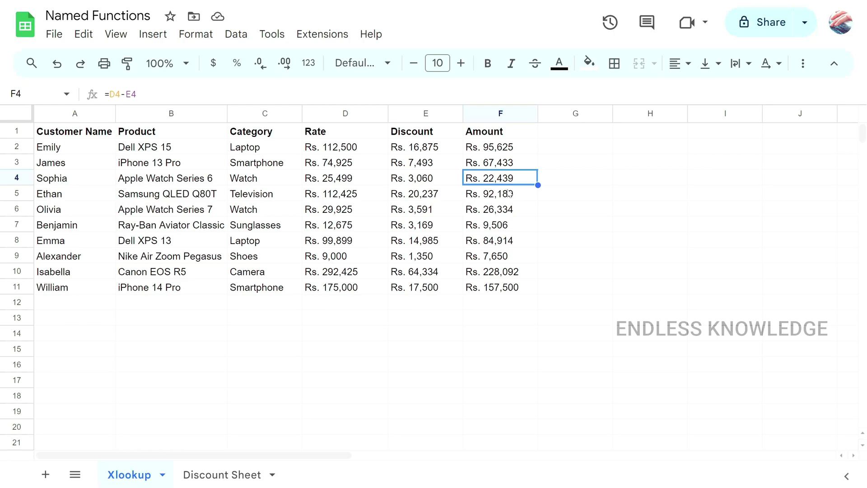
left_click(236, 34)
left_click(289, 250)
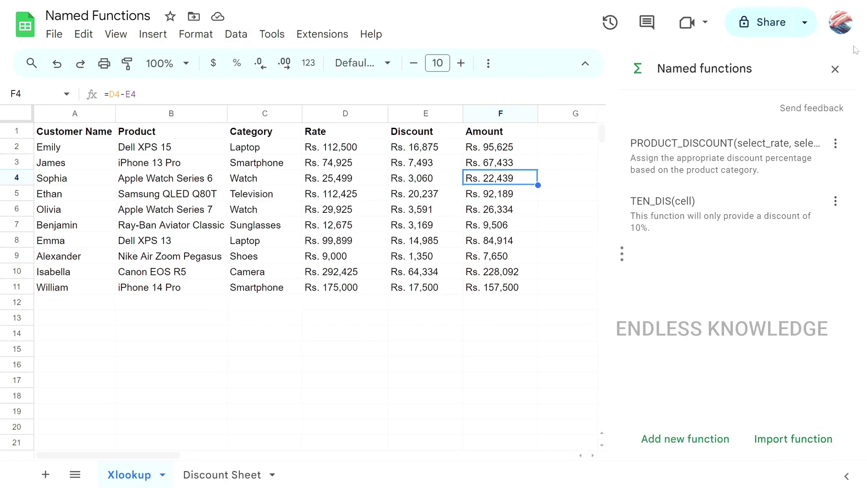
left_click(835, 69)
Step: Create a new blank spreadsheet
left_click(48, 38)
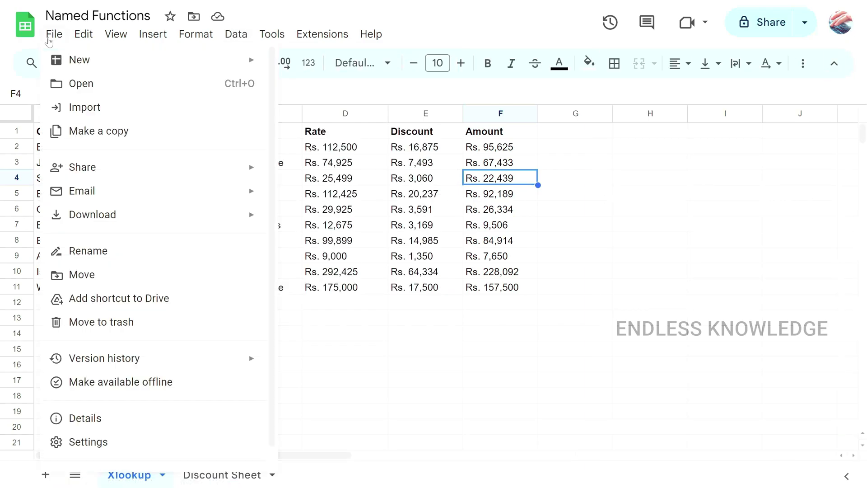
mouse_move(74, 61)
left_click(329, 67)
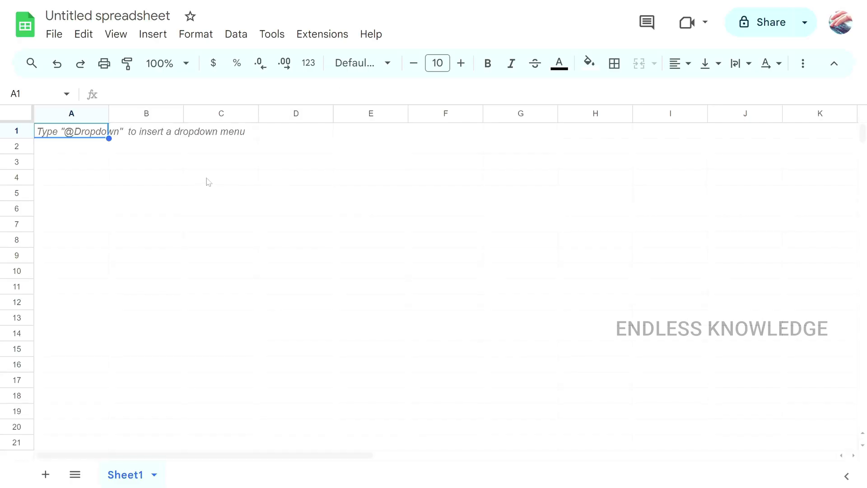
Step: Check the formula suggestions in C4 of the new spreadsheet for the discount functions using "ten" and "disc", and discard the entry
left_click(206, 180)
type("=")
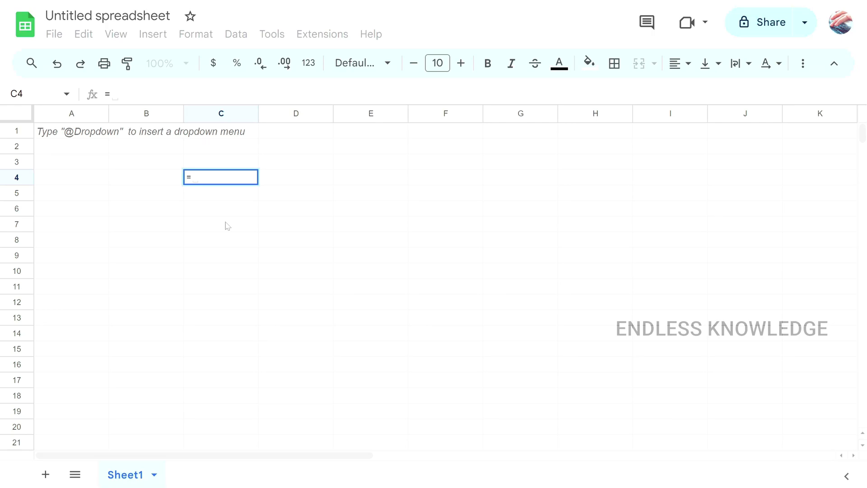
type("ten")
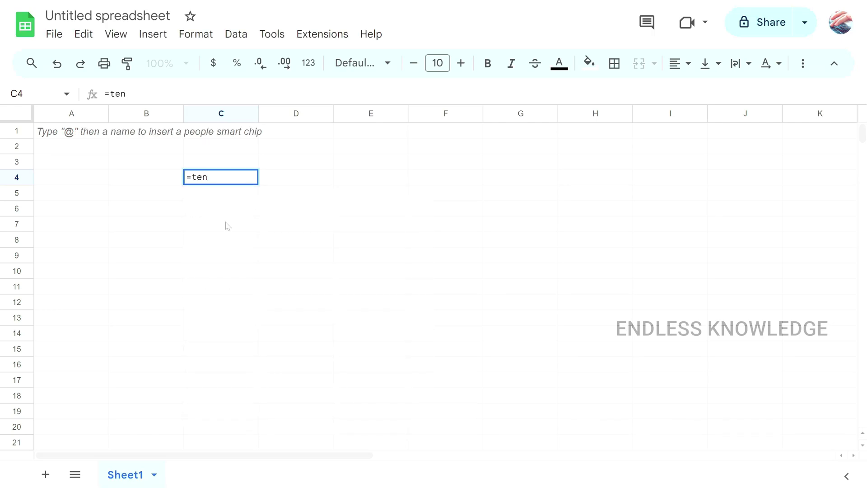
key("BackSpace")
key("BackSpace")
key("BackSpace")
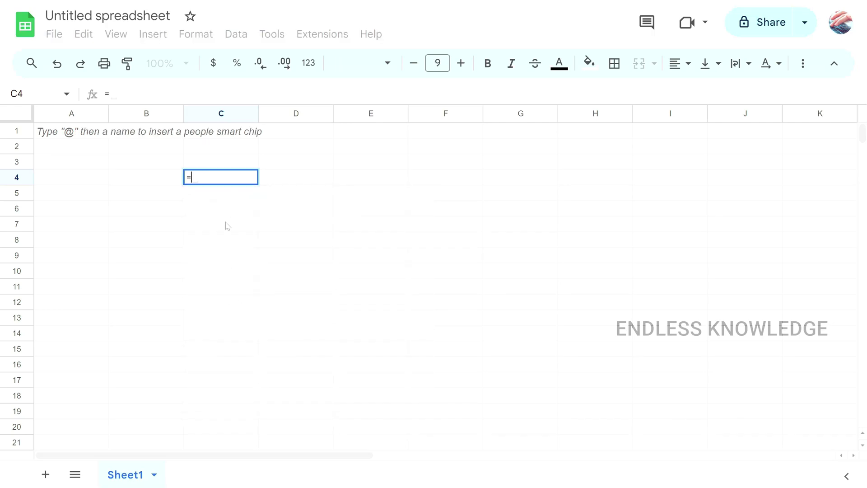
type("deo")
key("BackSpace")
key("BackSpace")
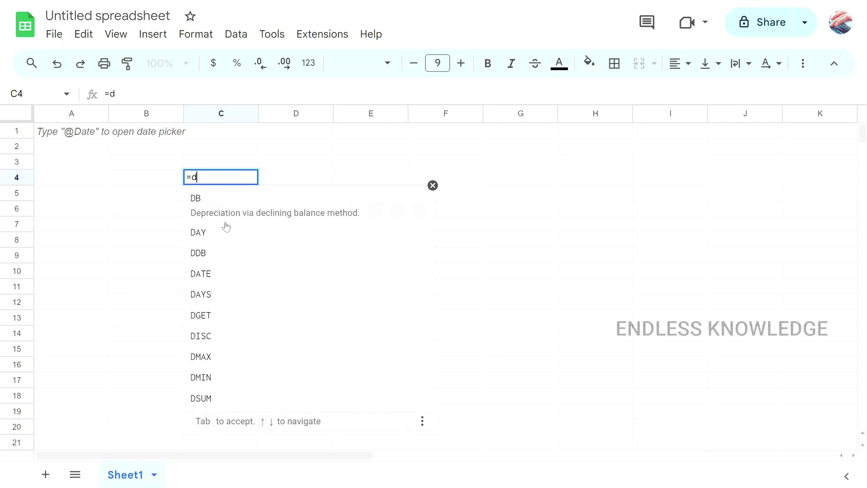
type("isc")
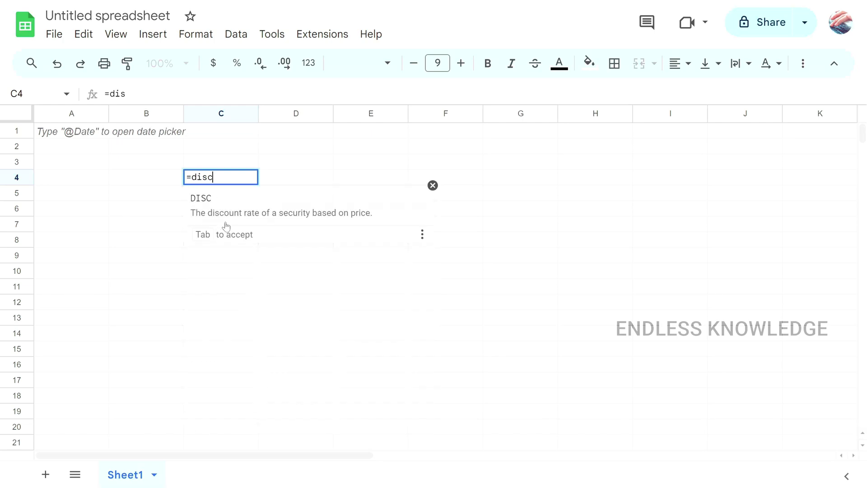
key("BackSpace")
key("BackSpace")
key("BackSpace")
key("BackSpace")
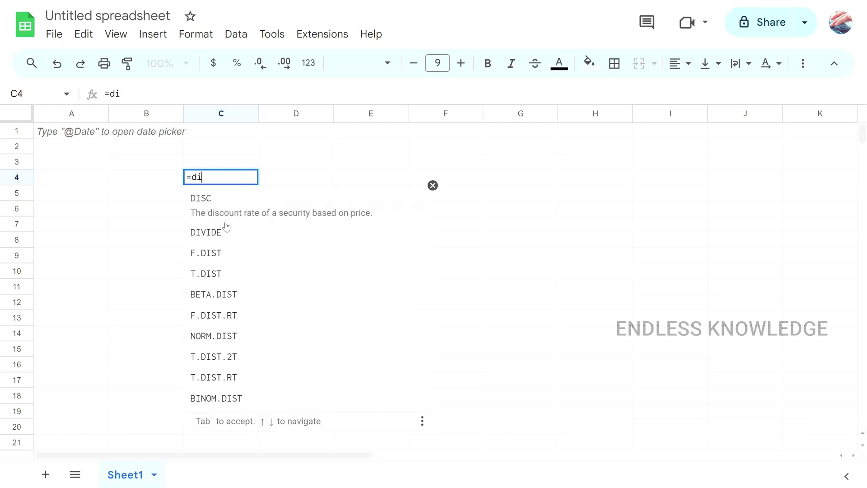
key("Escape")
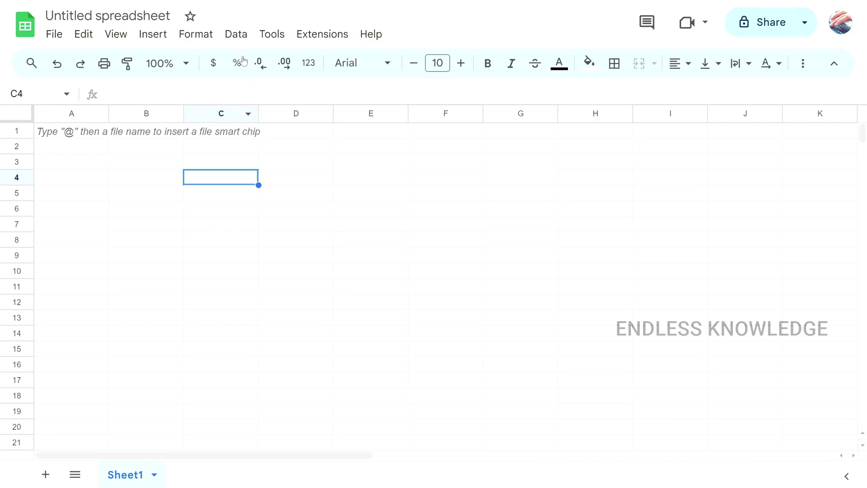
Step: Start importing named functions and choose the recent Named Functions spreadsheet as the source
left_click(237, 39)
left_click(291, 251)
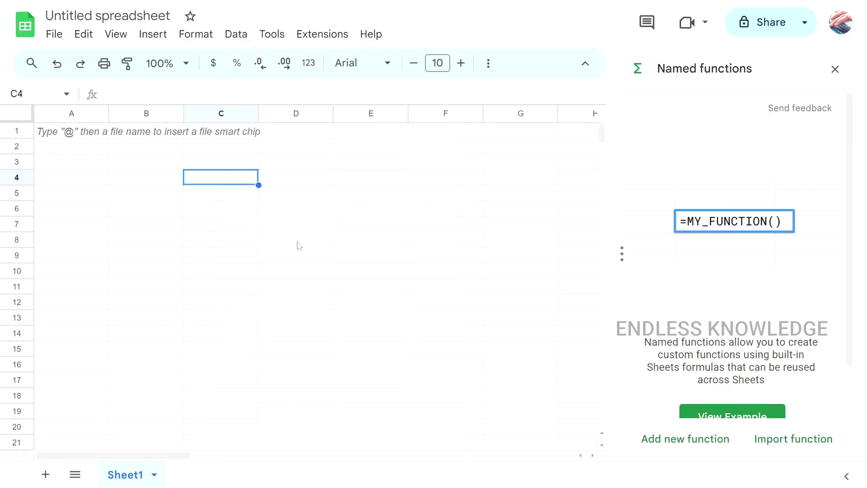
left_click(804, 437)
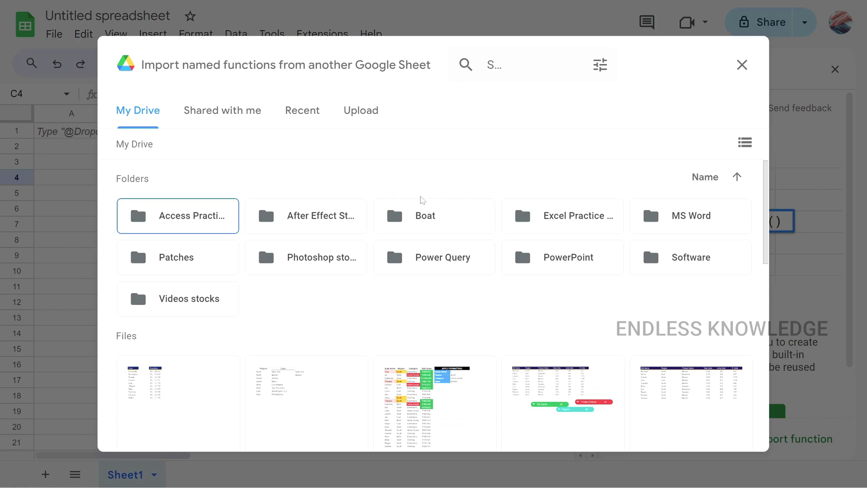
left_click(312, 111)
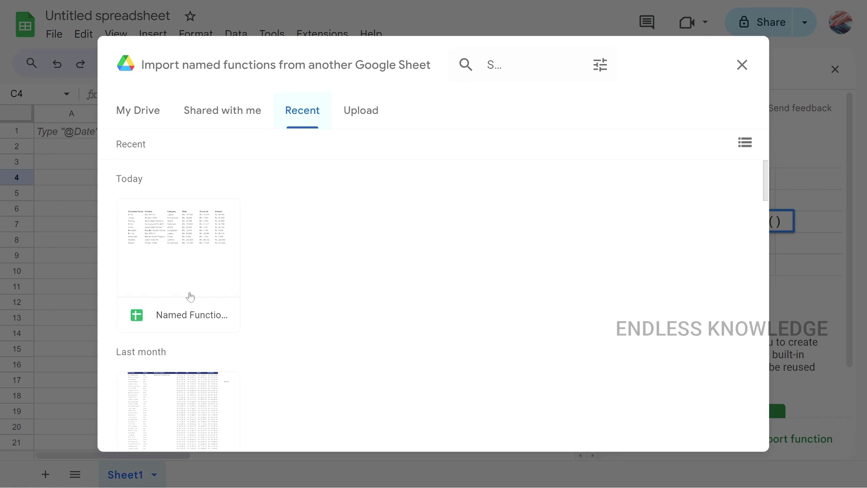
left_click(179, 244)
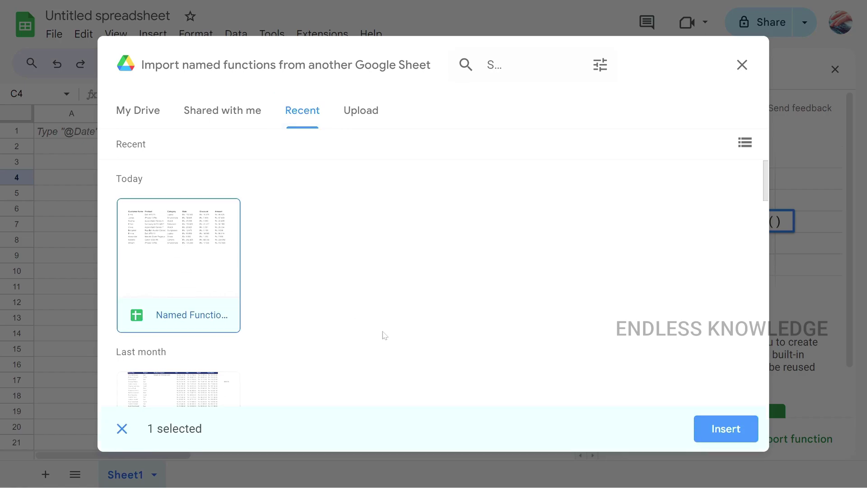
left_click(727, 427)
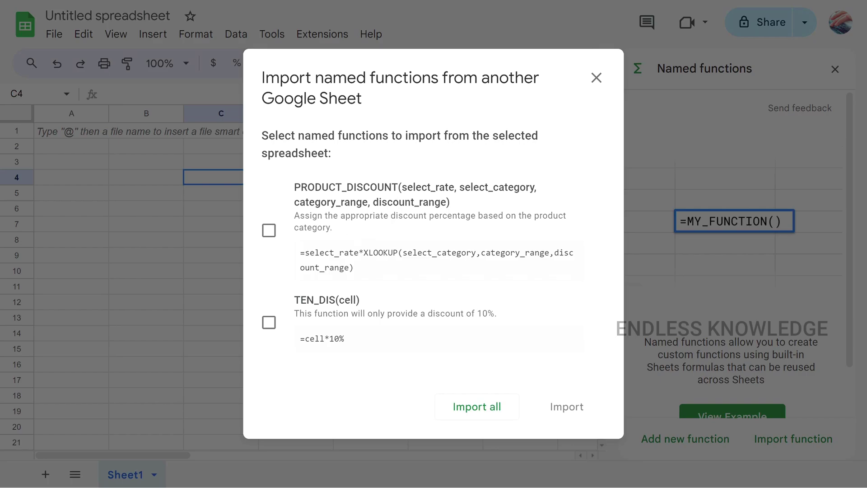
Step: Import all the named functions, PRODUCT_DISCOUNT and TEN_DIS, from the selected spreadsheet
left_click(272, 232)
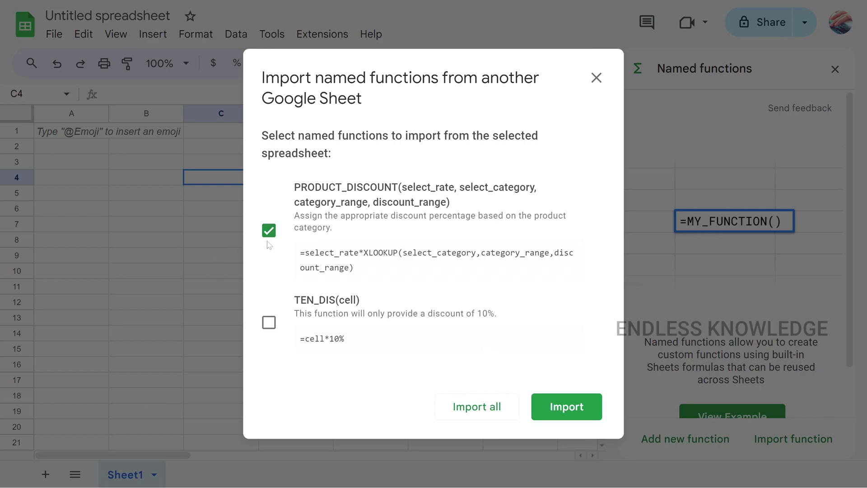
left_click(269, 234)
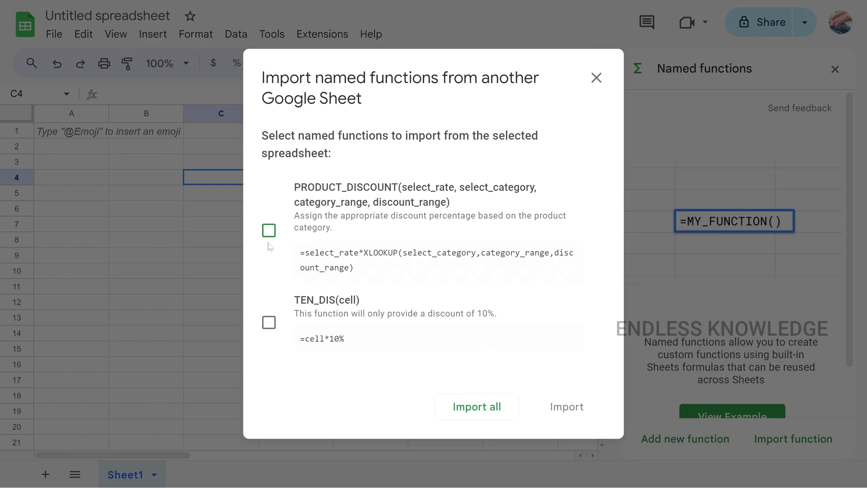
left_click(470, 409)
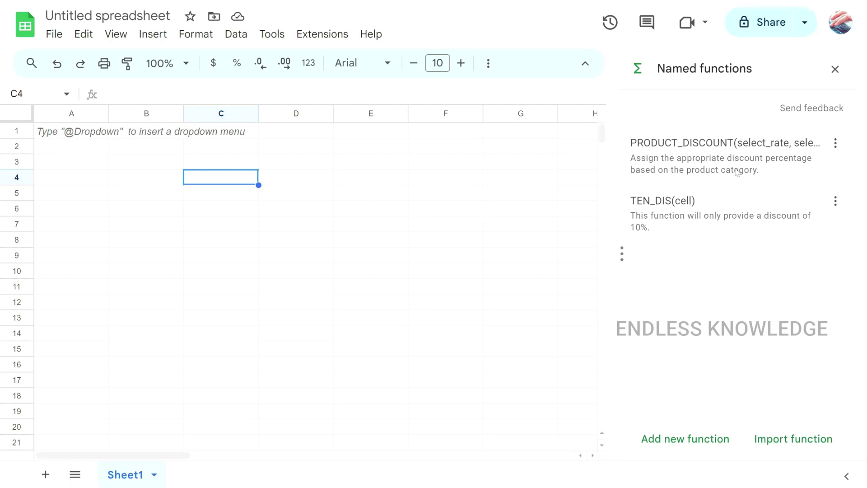
Step: Open the details of the imported PRODUCT_DISCOUNT function for editing
left_click(835, 143)
left_click(799, 174)
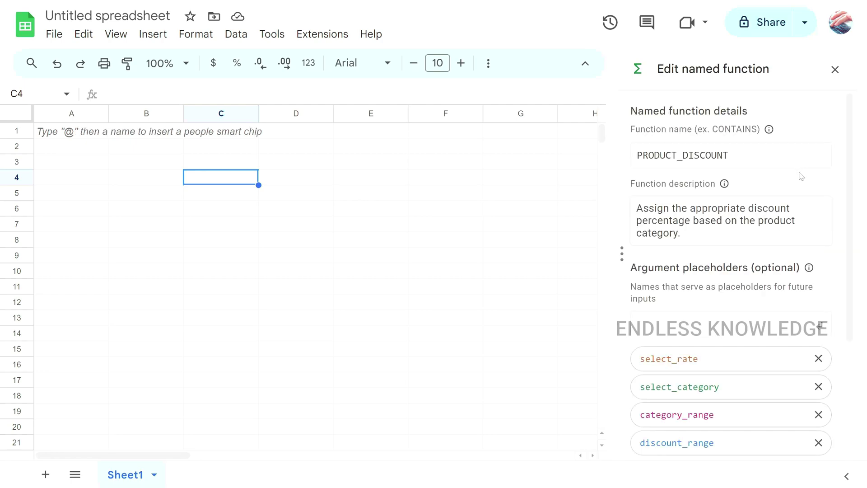